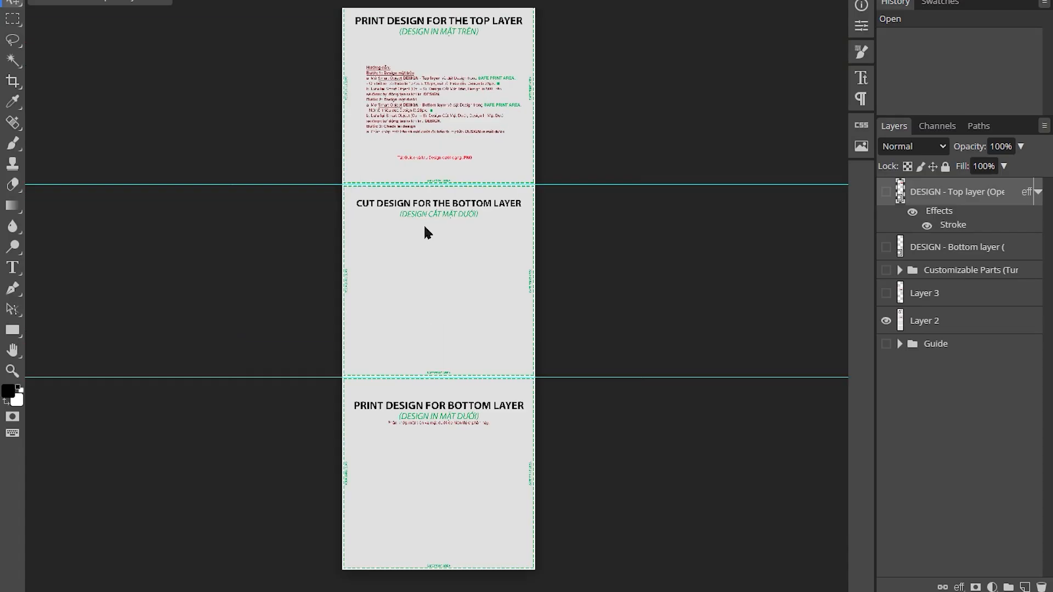
# Step: Examine the template's cut and print sections, previewing the sample artwork in the Customizable Parts group
pyautogui.scroll(5, 425, 226)
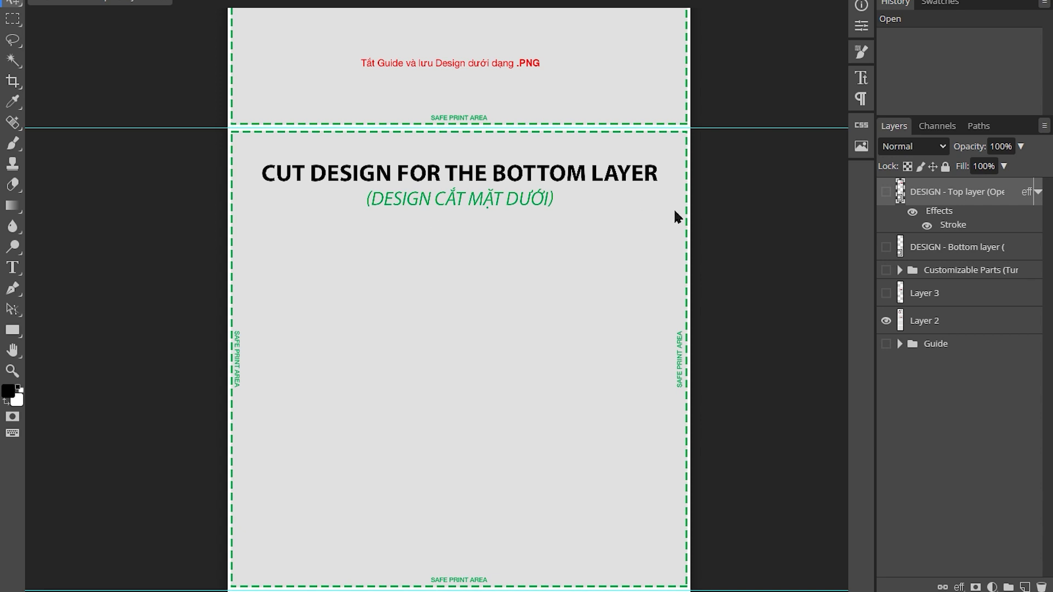
pyautogui.click(886, 270)
pyautogui.click(886, 270)
pyautogui.click(886, 270)
pyautogui.click(886, 270)
pyautogui.click(886, 270)
pyautogui.click(886, 270)
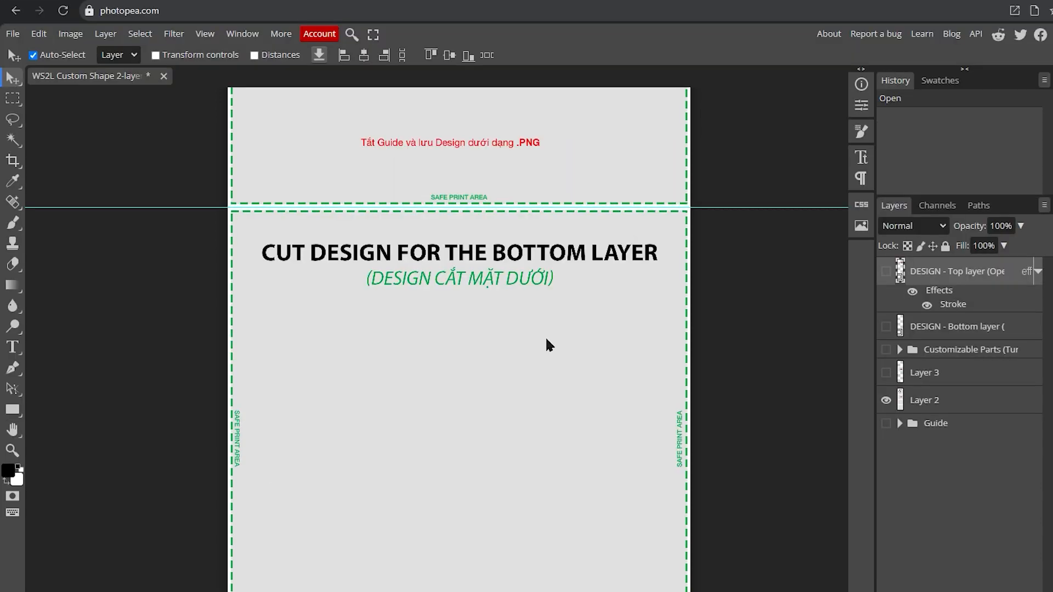
pyautogui.scroll(-6, 548, 345)
pyautogui.scroll(1, 549, 345)
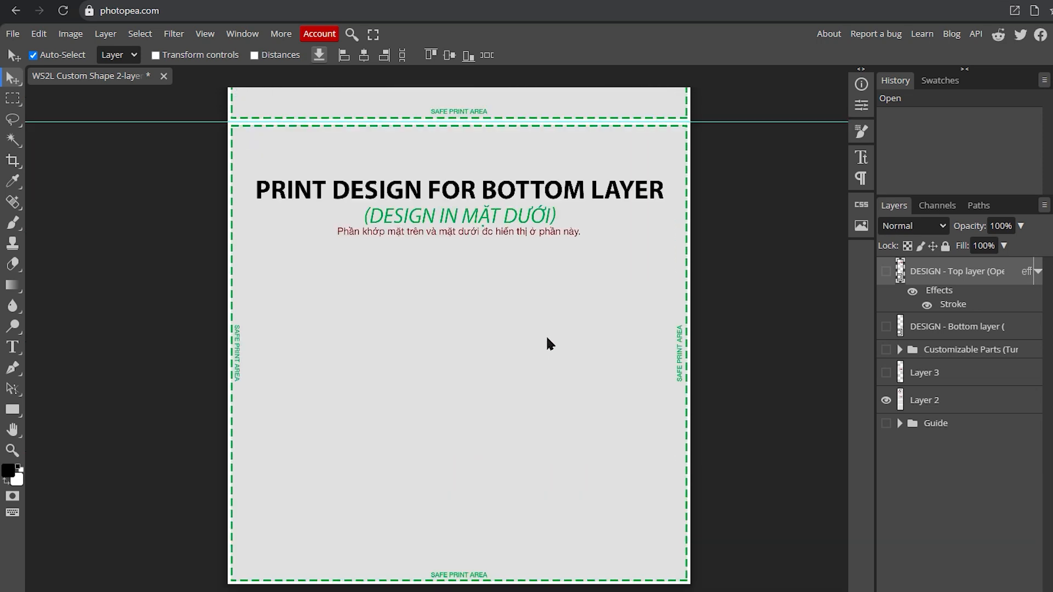
pyautogui.click(886, 350)
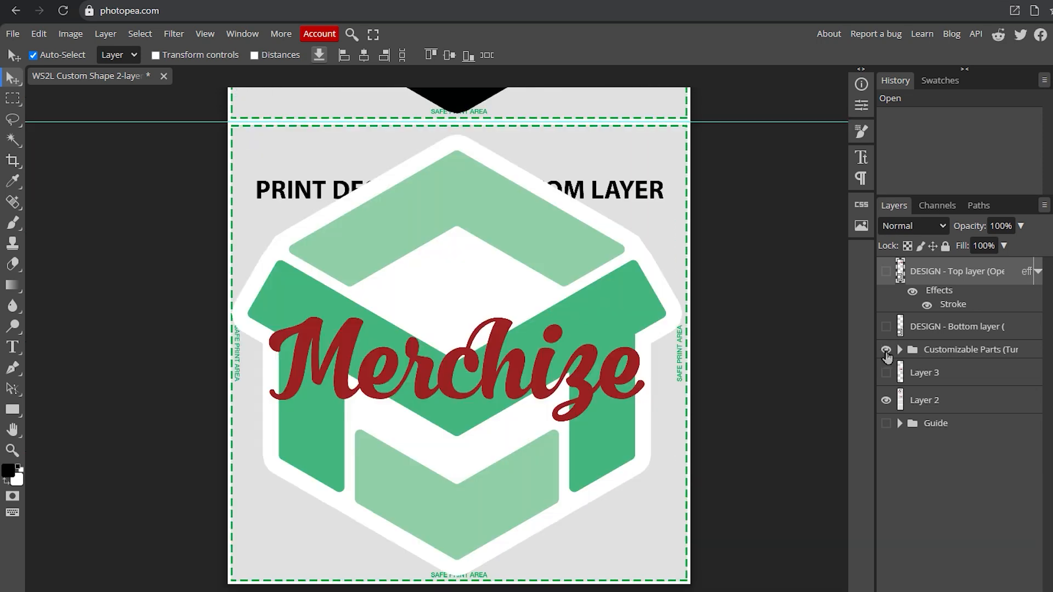
pyautogui.click(886, 350)
pyautogui.click(886, 350)
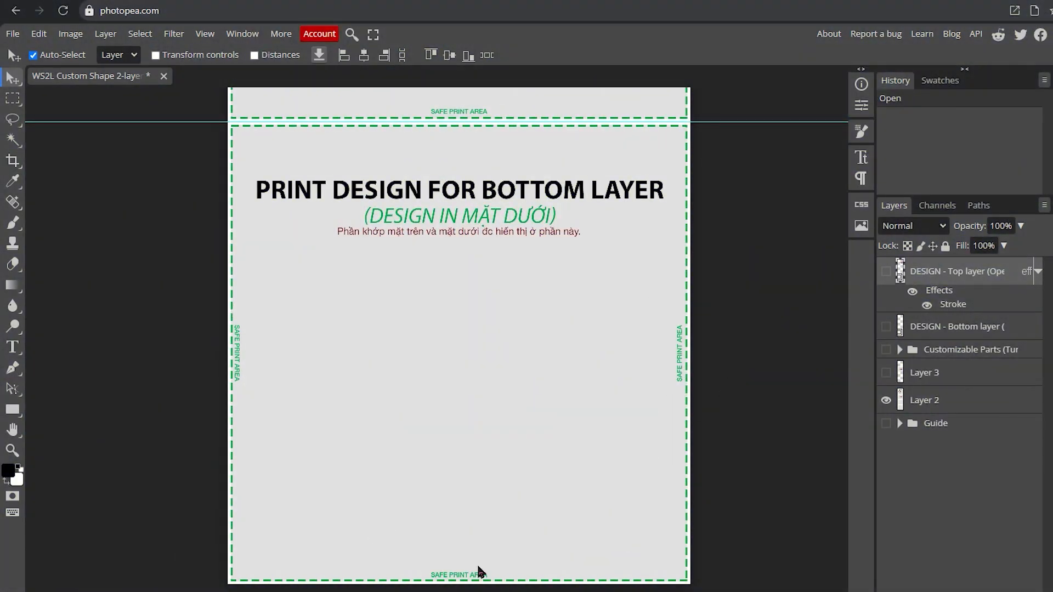
# Step: Inspect the dashed safe print area border along the edges of the bottom layer's print section
pyautogui.scroll(6, 695, 324)
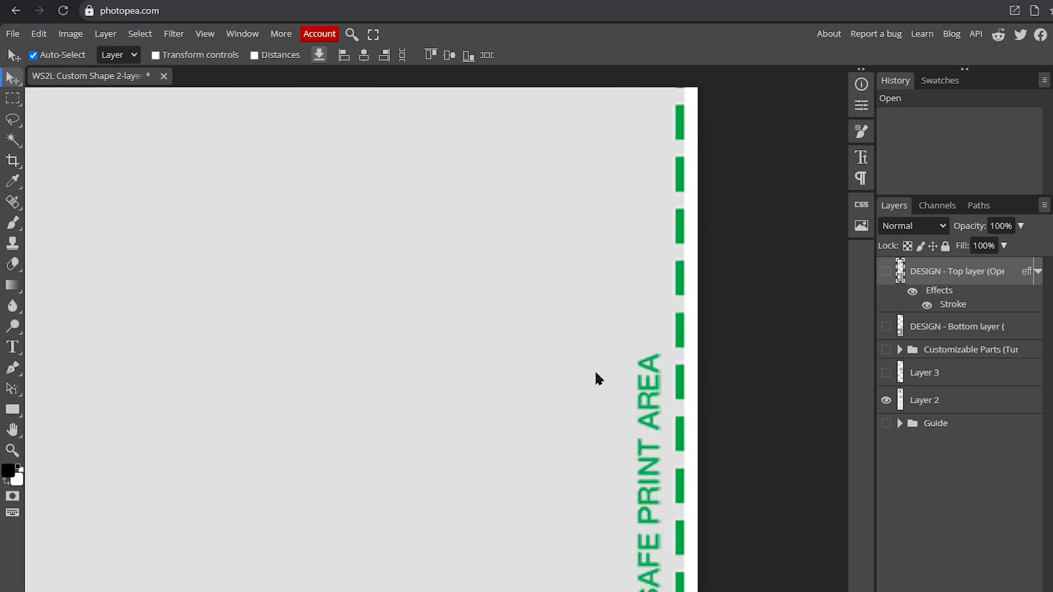
pyautogui.scroll(-10, 646, 410)
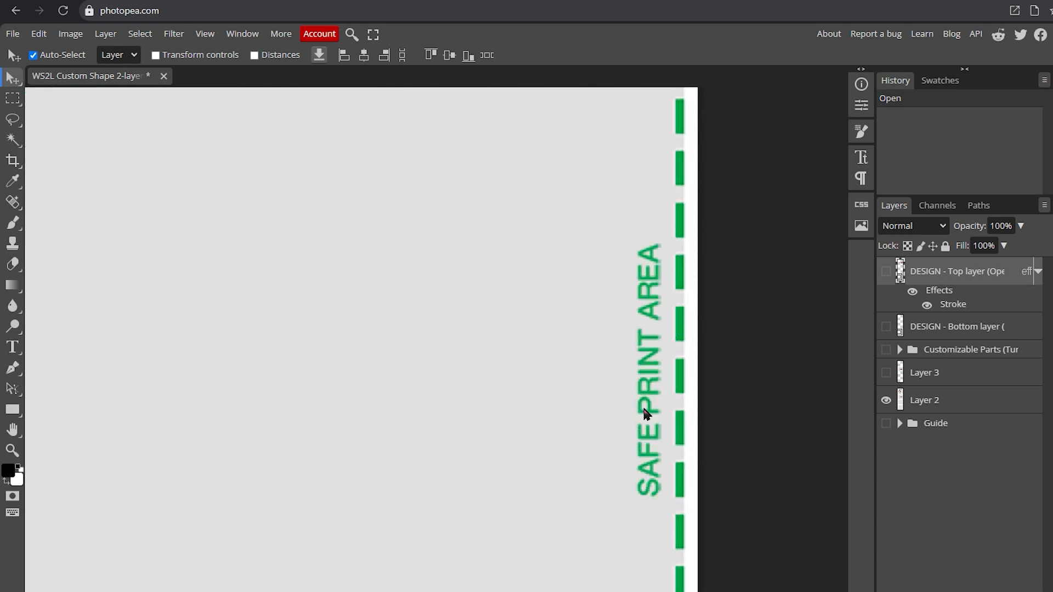
pyautogui.scroll(6, 644, 403)
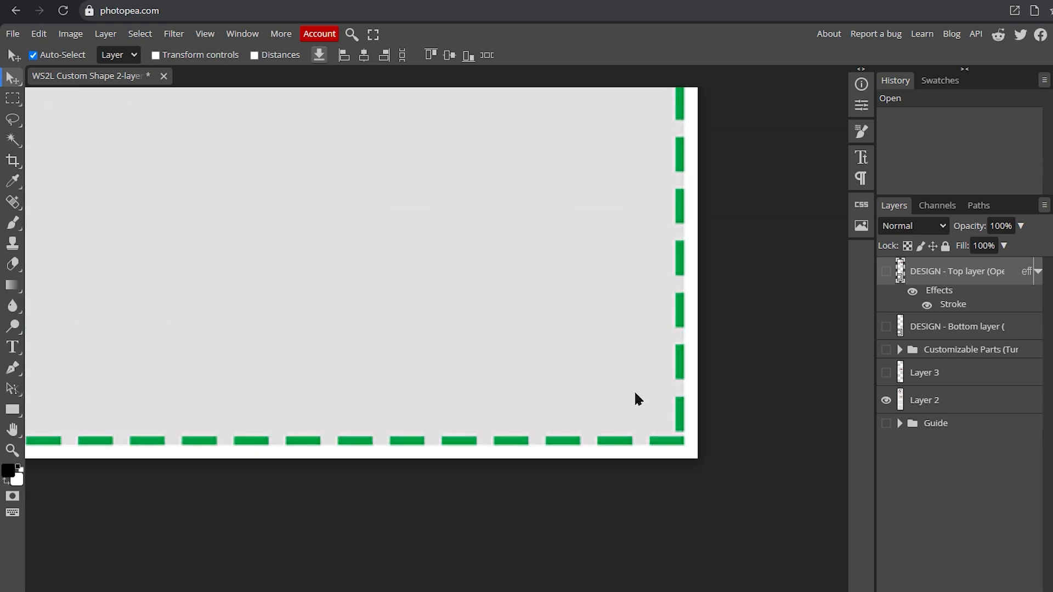
pyautogui.hscroll(-10, 625, 414)
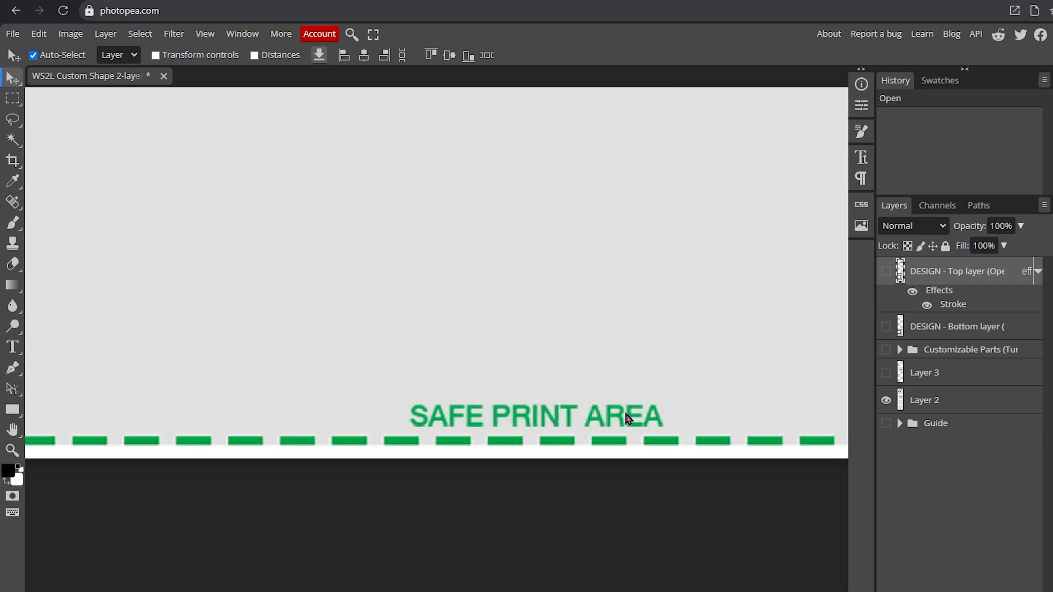
pyautogui.hscroll(-8, 625, 417)
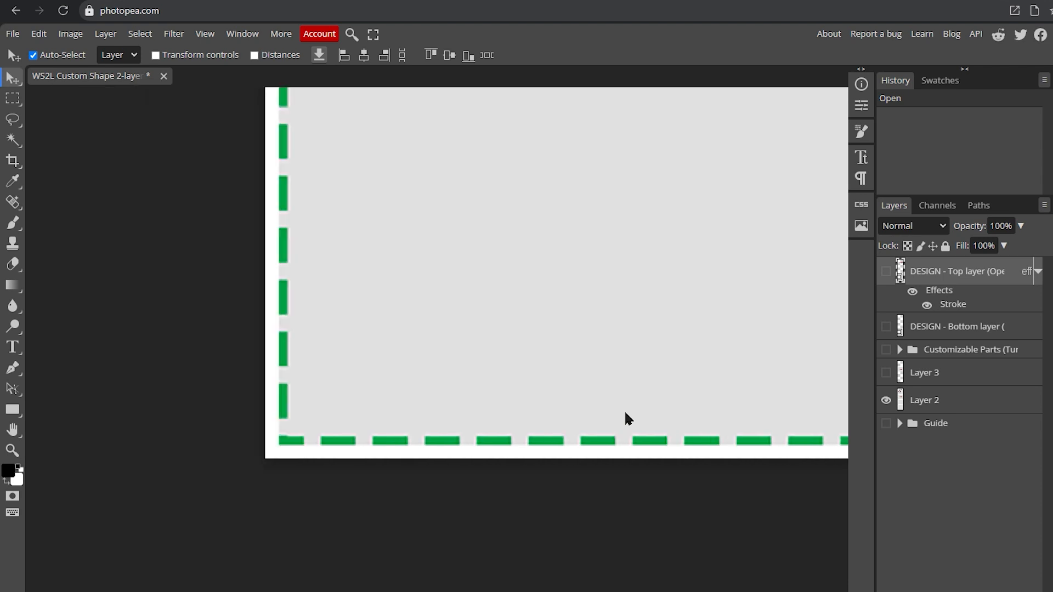
pyautogui.scroll(-5, 548, 386)
pyautogui.scroll(-2, 550, 391)
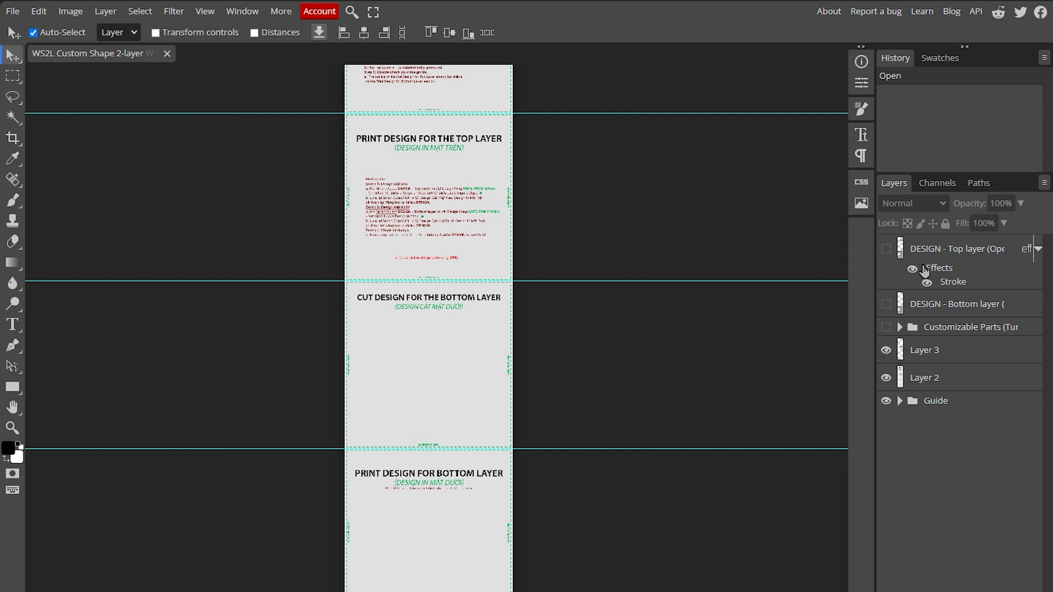
# Step: Open the DESIGN - Top layer smart object for editing, show its Guide layer and hide the Merchize sample layer
pyautogui.click(903, 262)
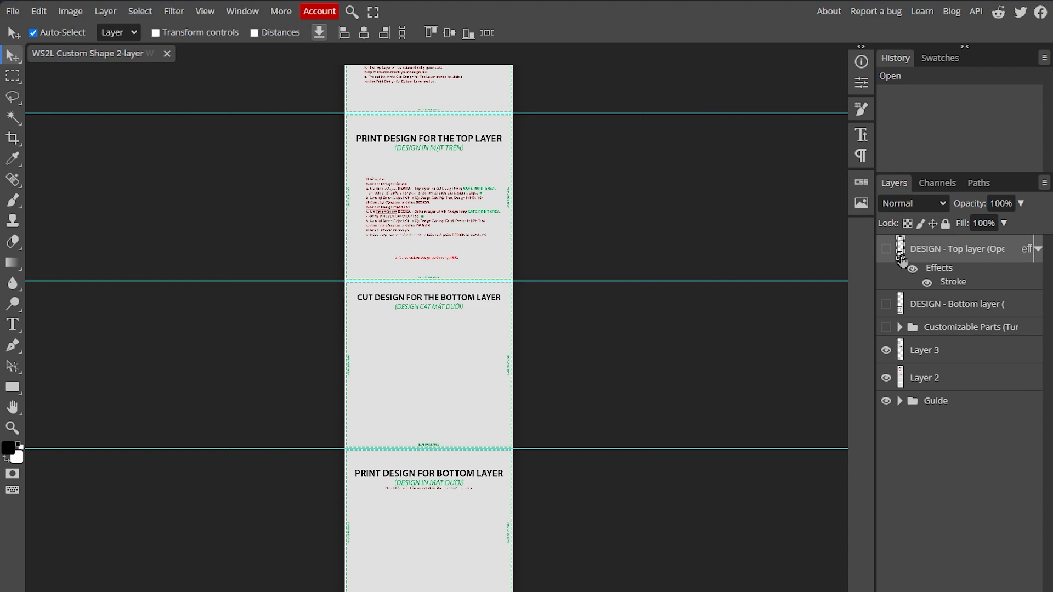
pyautogui.doubleClick(902, 262)
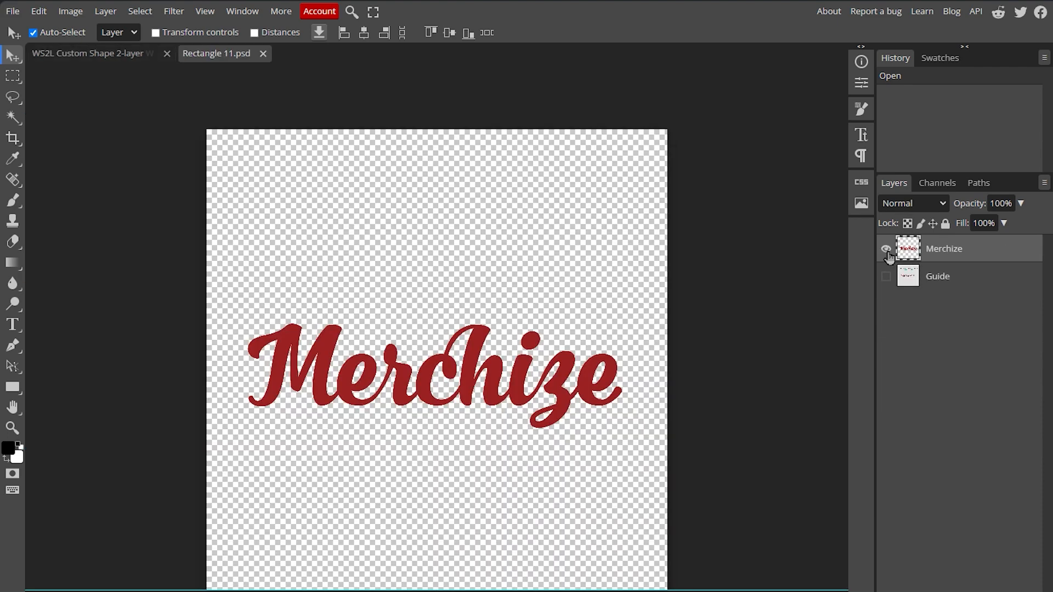
pyautogui.click(887, 251)
pyautogui.doubleClick(887, 251)
pyautogui.click(887, 251)
pyautogui.click(887, 277)
pyautogui.click(887, 277)
pyautogui.click(887, 277)
pyautogui.doubleClick(887, 278)
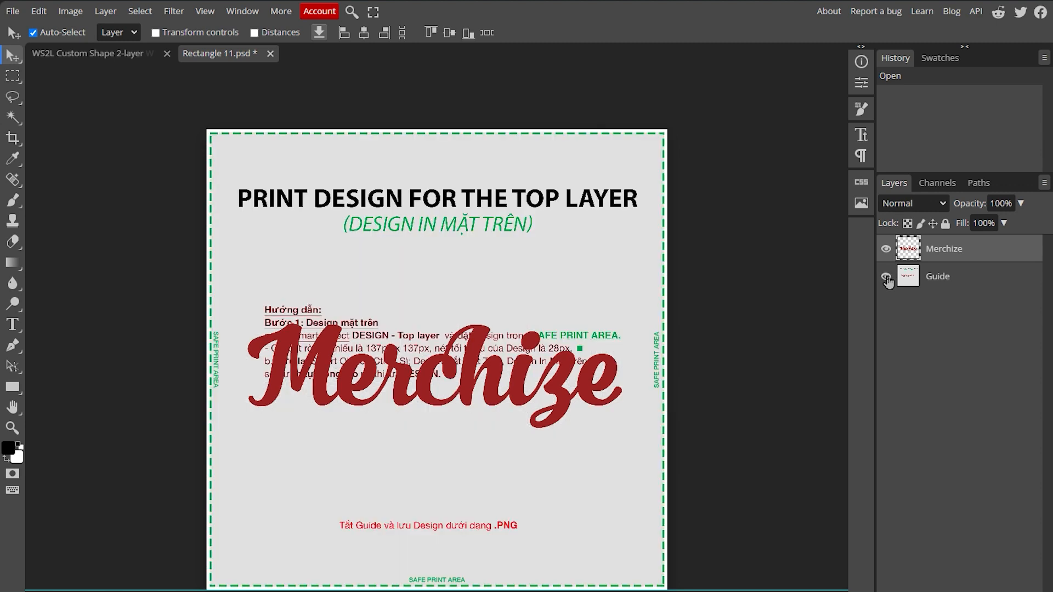
pyautogui.click(887, 278)
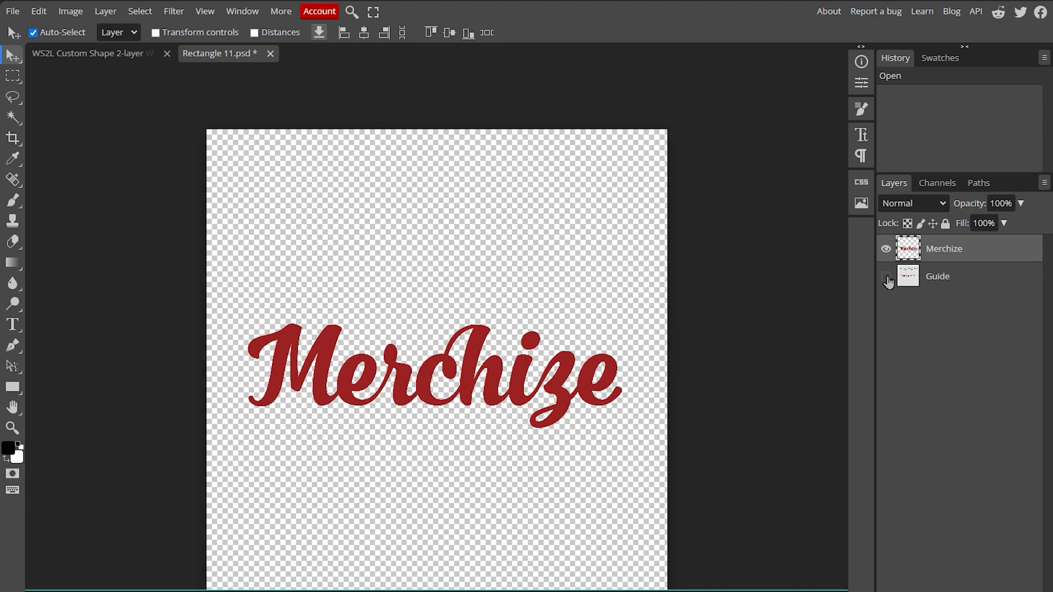
pyautogui.click(887, 279)
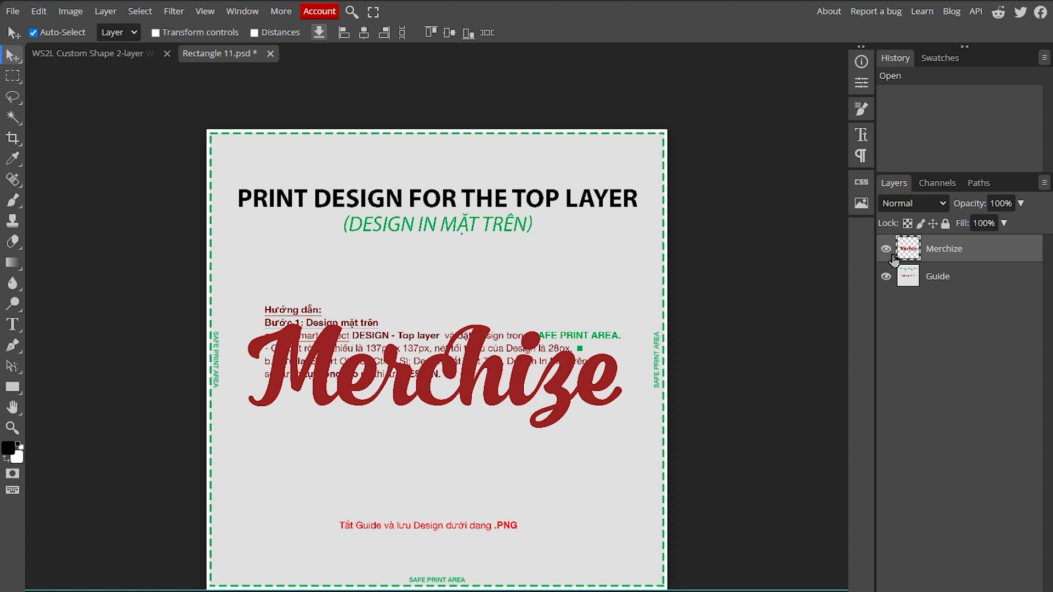
pyautogui.click(886, 249)
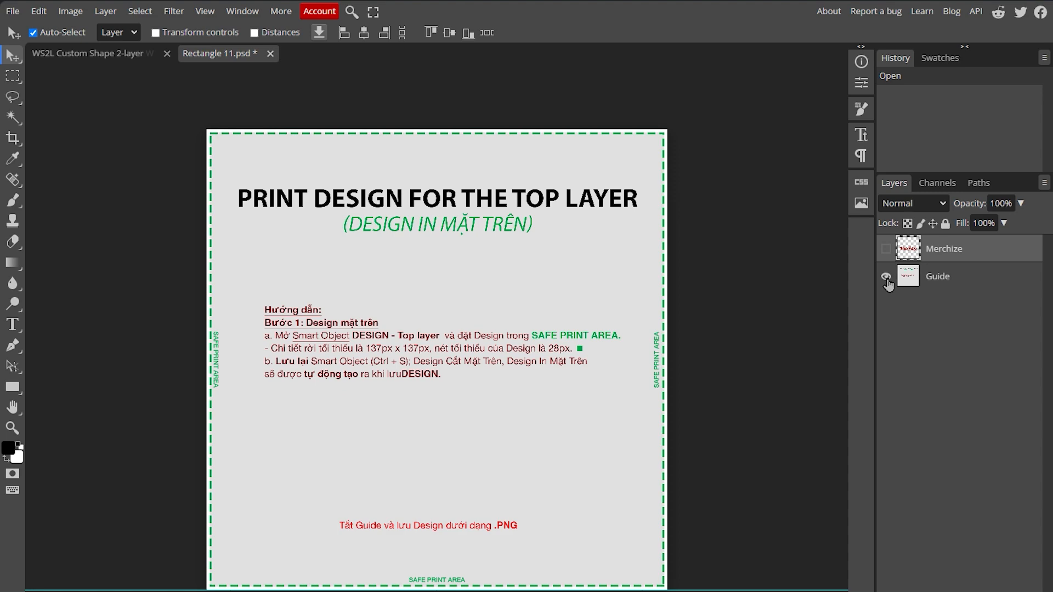
# Step: Place the image file "top" into the smart object and scale it to 98.43% within the safe print area
pyautogui.click(12, 11)
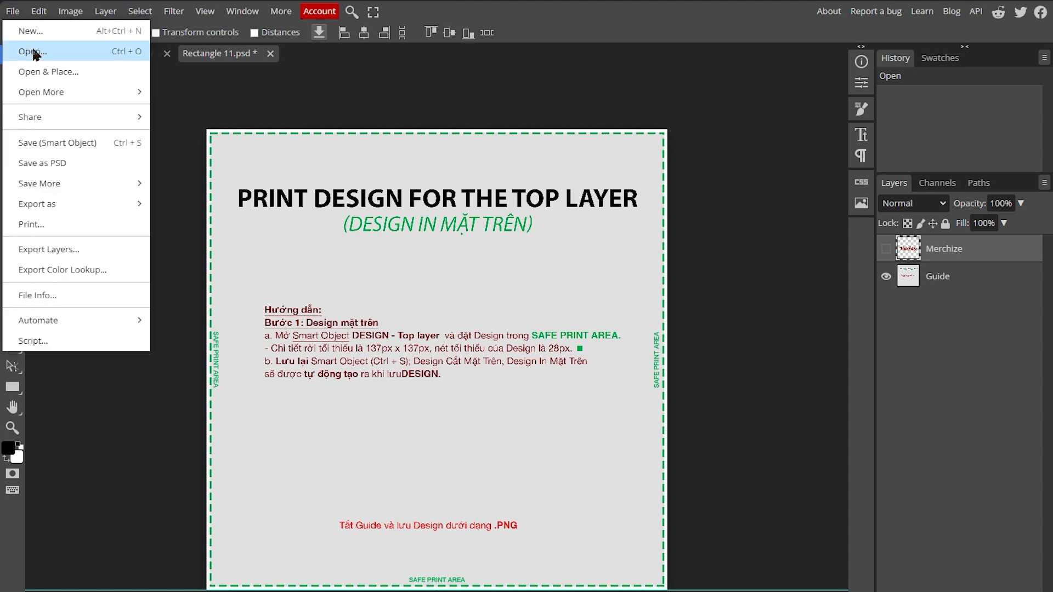
pyautogui.click(33, 47)
pyautogui.doubleClick(584, 126)
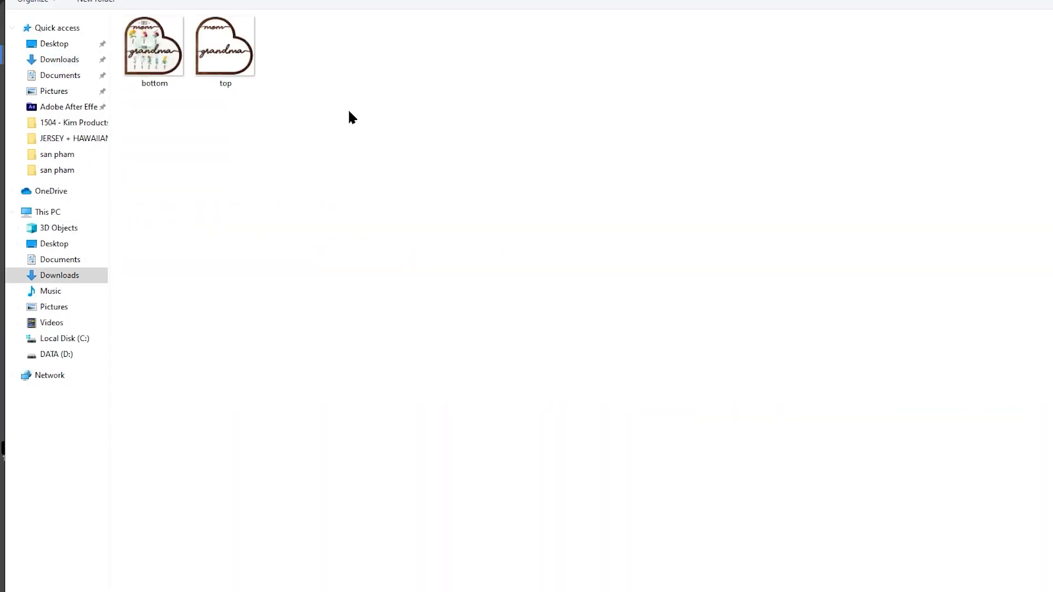
pyautogui.doubleClick(216, 59)
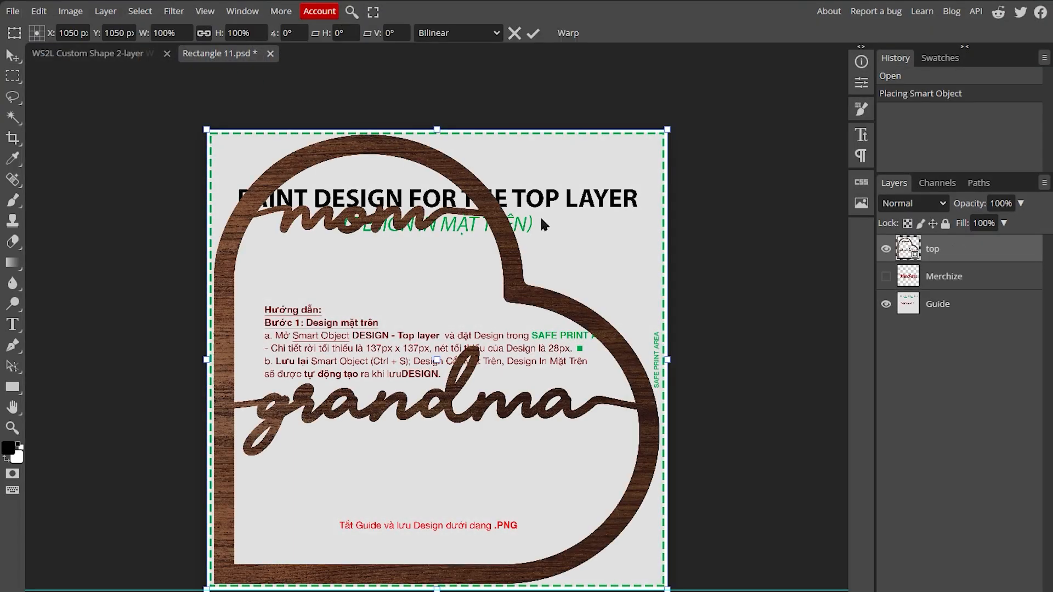
pyautogui.moveTo(446, 197); pyautogui.dragTo(446, 196)
pyautogui.moveTo(436, 129)
pyautogui.mouseDown()
pyautogui.moveTo(448, 171)
pyautogui.moveTo(435, 133)
pyautogui.mouseUp()
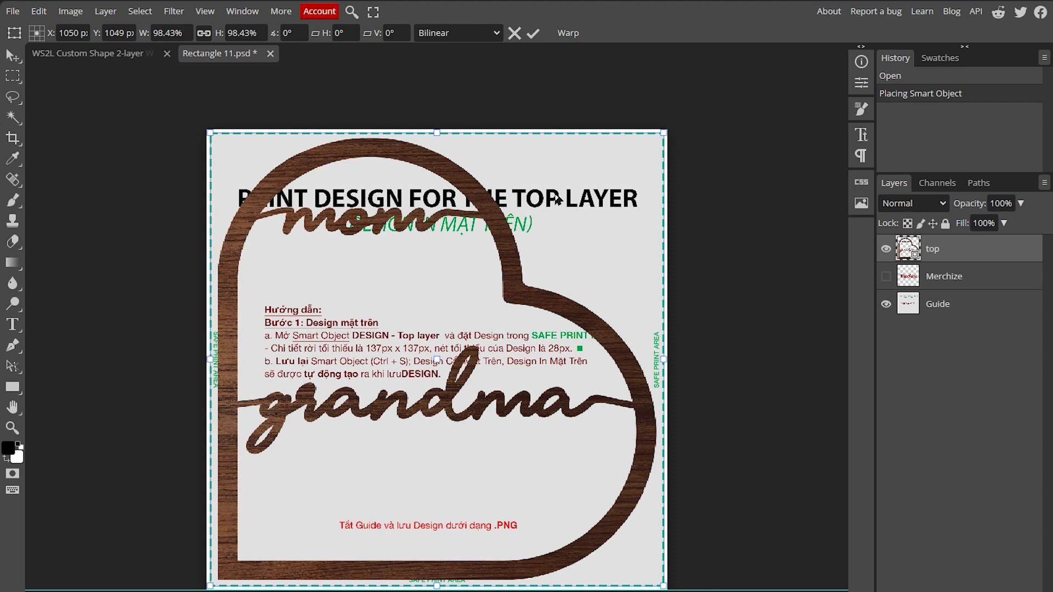
pyautogui.press('Return')
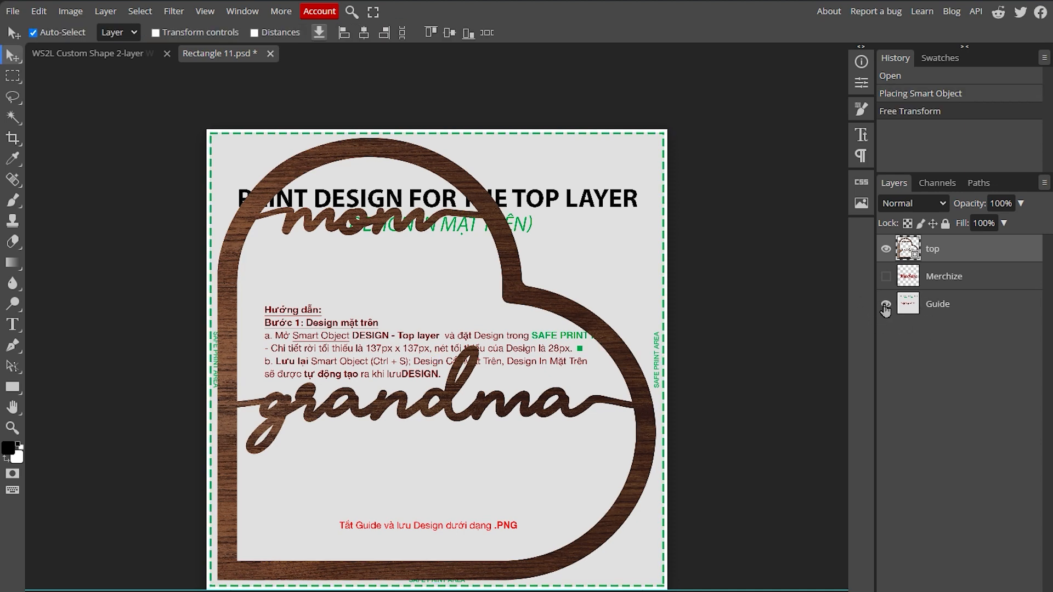
# Step: Hide the Guide layer, then save and close the top layer smart object
pyautogui.click(886, 304)
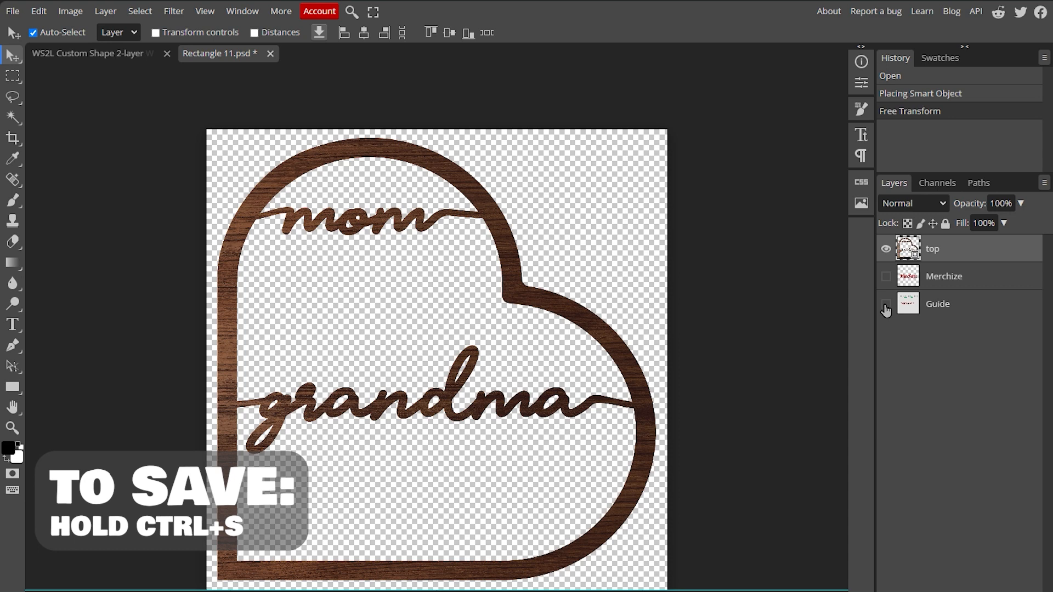
pyautogui.hotkey('ctrl', 's')
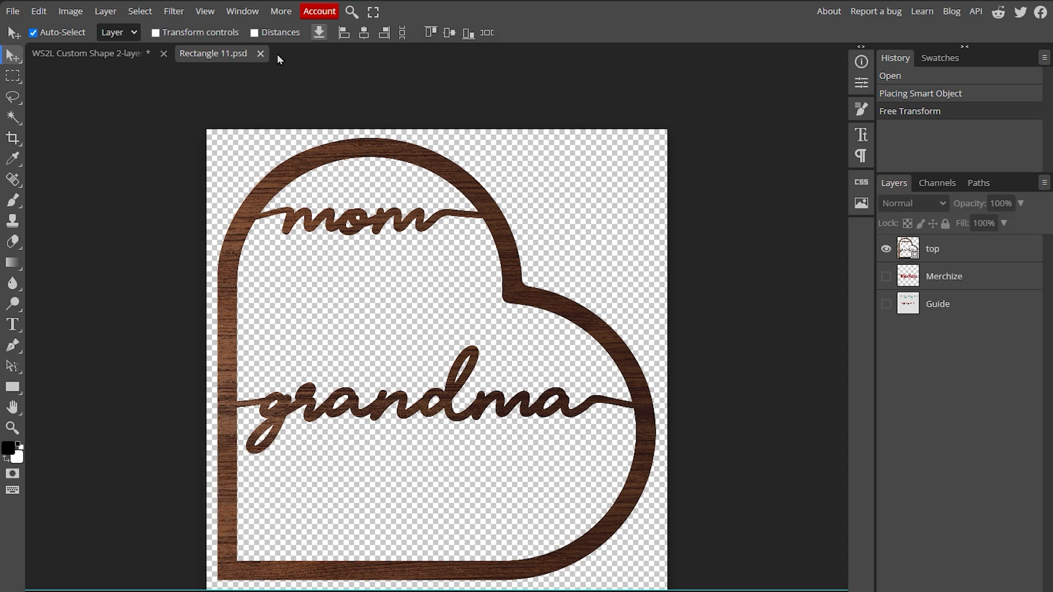
pyautogui.click(260, 53)
# Step: Hide Layer 2 and Layer 3 in the main template, leaving the top design displayed over the Guide group
pyautogui.click(886, 378)
pyautogui.click(886, 402)
pyautogui.click(886, 402)
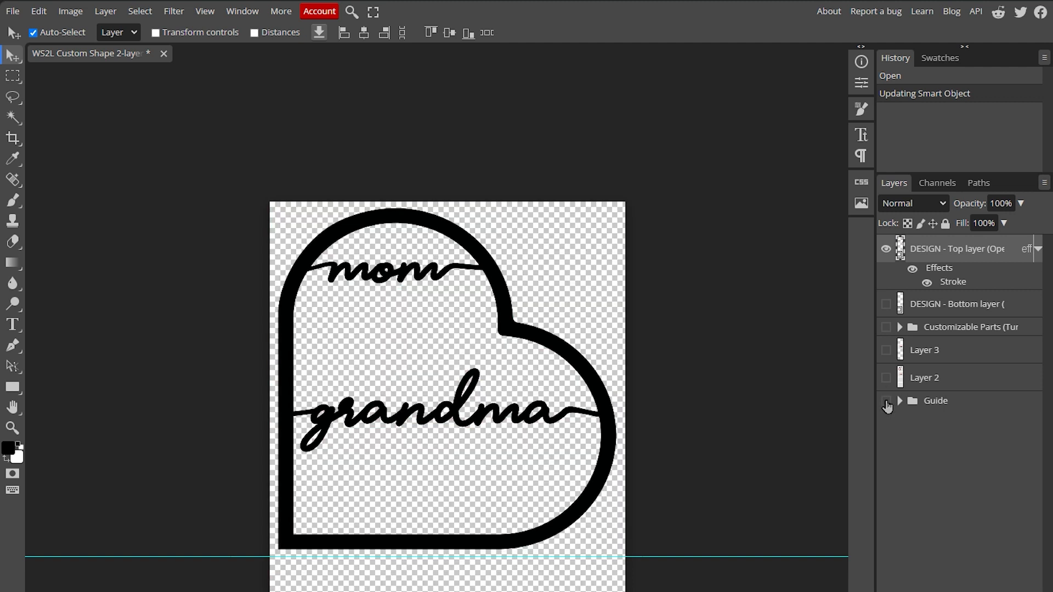
pyautogui.click(886, 402)
pyautogui.scroll(-3, 487, 299)
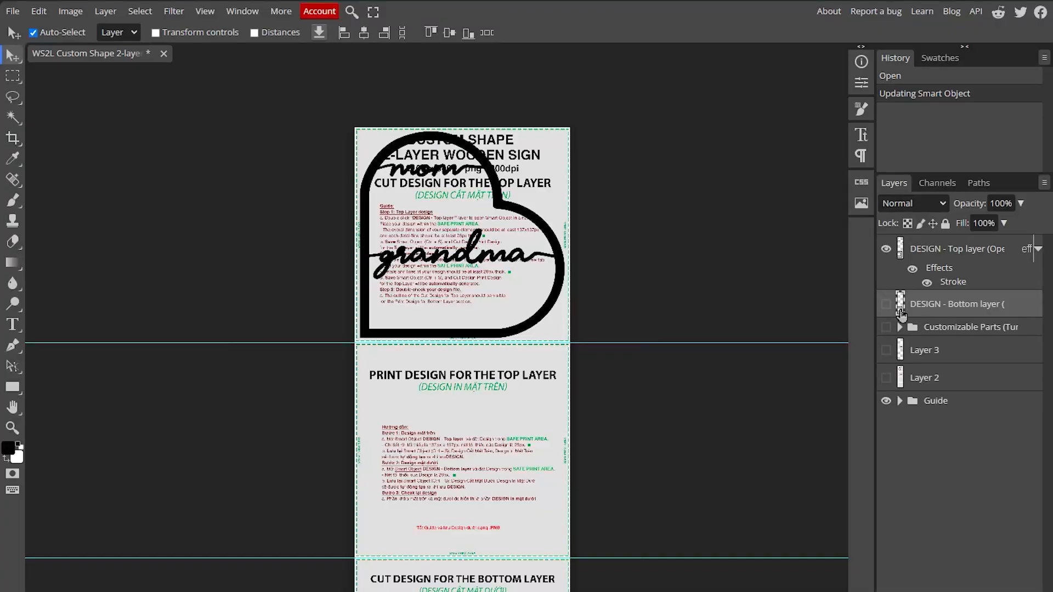
# Step: Open the DESIGN - Bottom layer smart object, hide the sample artwork on Layer 4 and show the guide on Layer 1
pyautogui.doubleClick(902, 312)
pyautogui.click(887, 276)
pyautogui.click(886, 249)
pyautogui.click(886, 276)
pyautogui.click(886, 248)
pyautogui.click(886, 276)
pyautogui.click(886, 249)
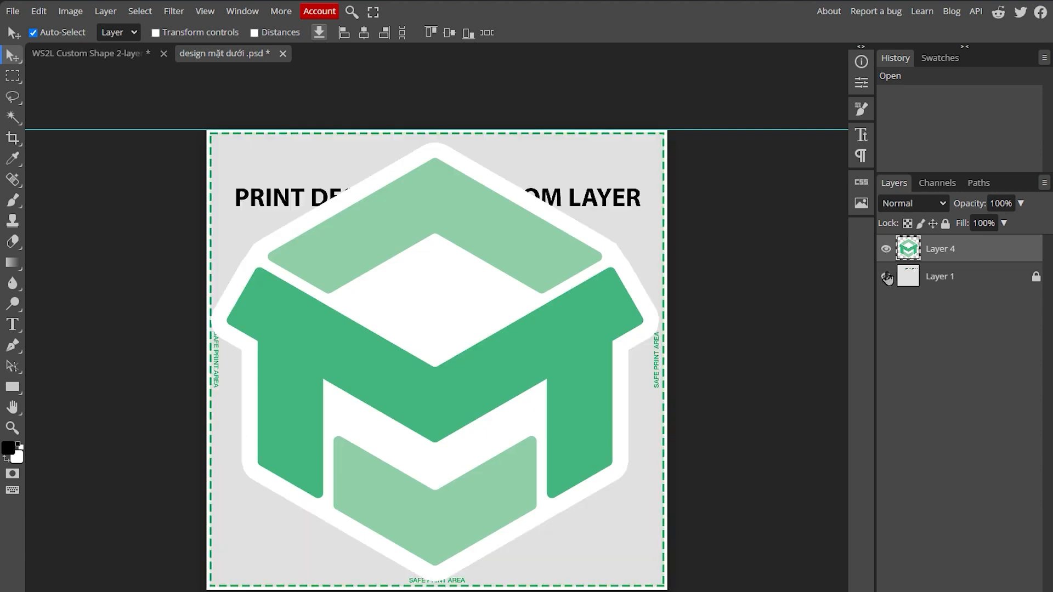
# Step: Place the image file "bottom" into the smart object and scale it to 98% within the safe print area
pyautogui.click(12, 11)
pyautogui.click(22, 49)
pyautogui.doubleClick(136, 52)
pyautogui.moveTo(433, 182)
pyautogui.mouseDown()
pyautogui.moveTo(410, 210)
pyautogui.moveTo(435, 186)
pyautogui.mouseUp()
pyautogui.moveTo(438, 134); pyautogui.dragTo(437, 139)
pyautogui.moveTo(444, 591); pyautogui.dragTo(445, 586)
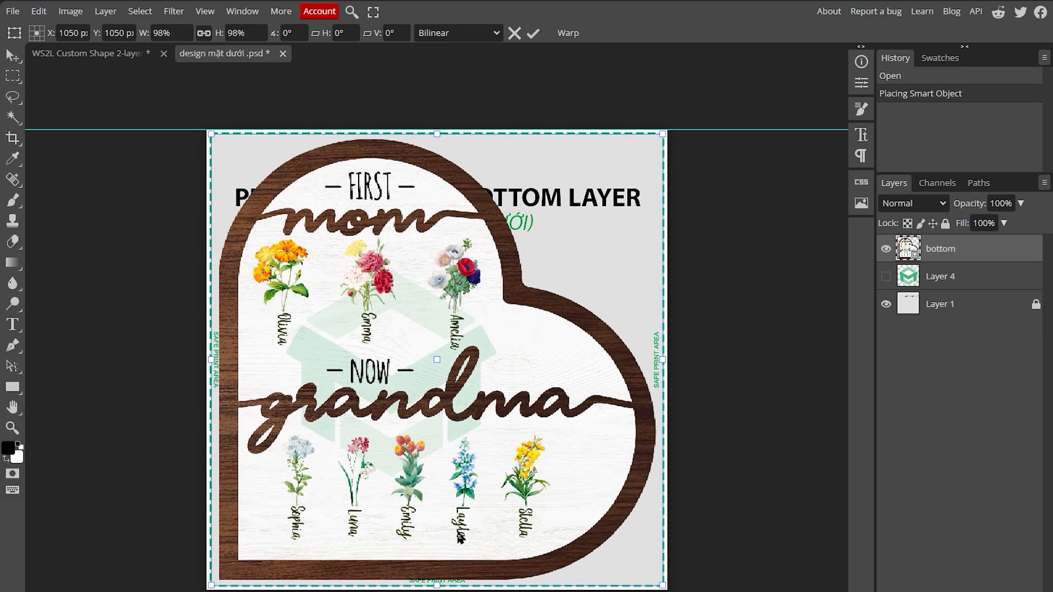
pyautogui.press('Return')
# Step: Hide the guide on Layer 1, then save and close the bottom layer smart object
pyautogui.click(886, 304)
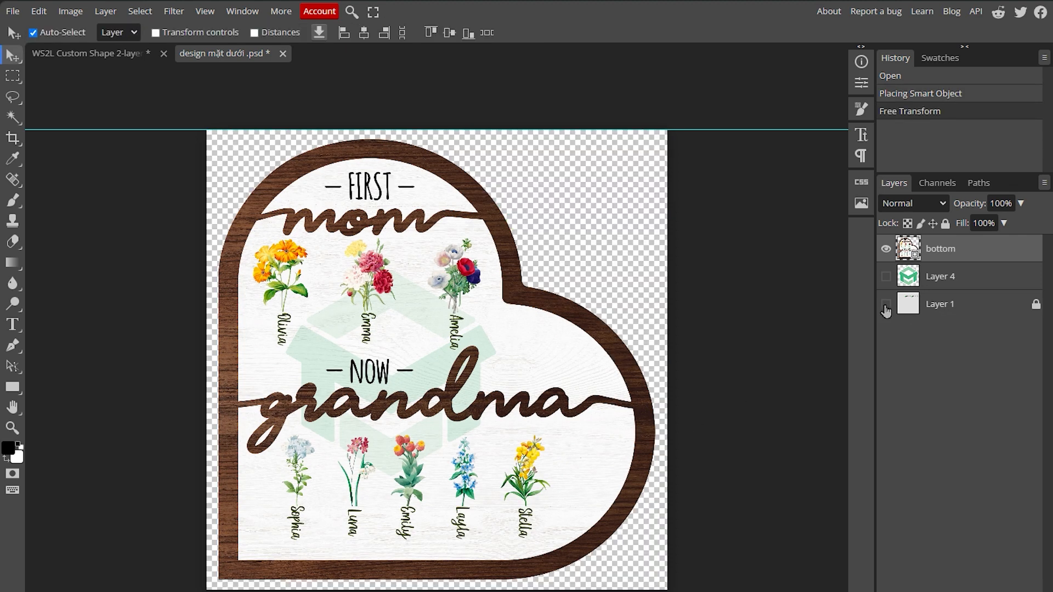
pyautogui.hotkey('ctrl', 's')
pyautogui.click(283, 53)
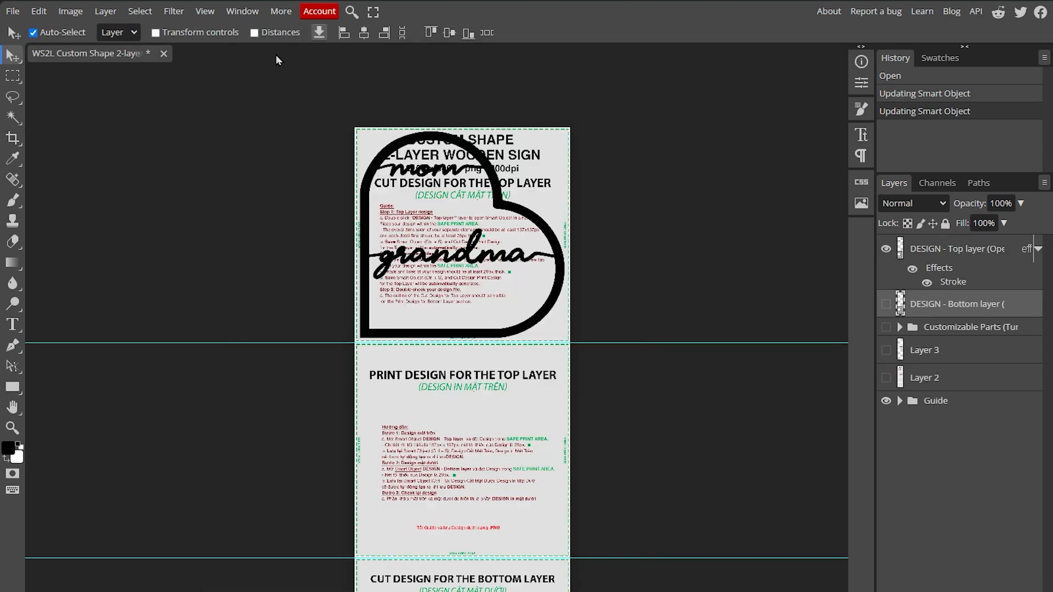
# Step: Show the DESIGN - Bottom layer and the Customizable Parts group, and review the cut and print designs in the template
pyautogui.click(886, 305)
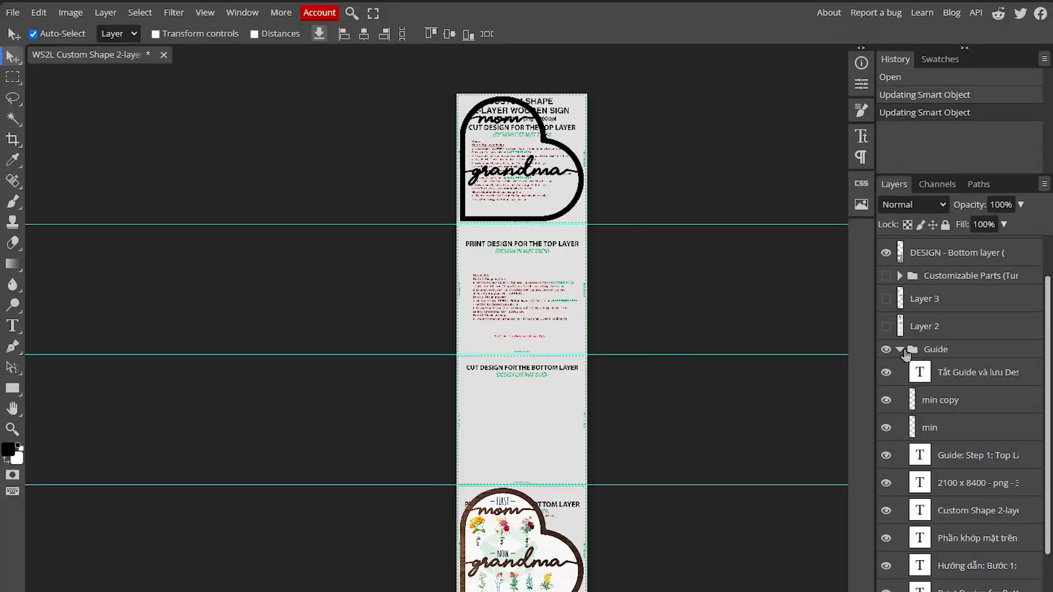
pyautogui.click(902, 351)
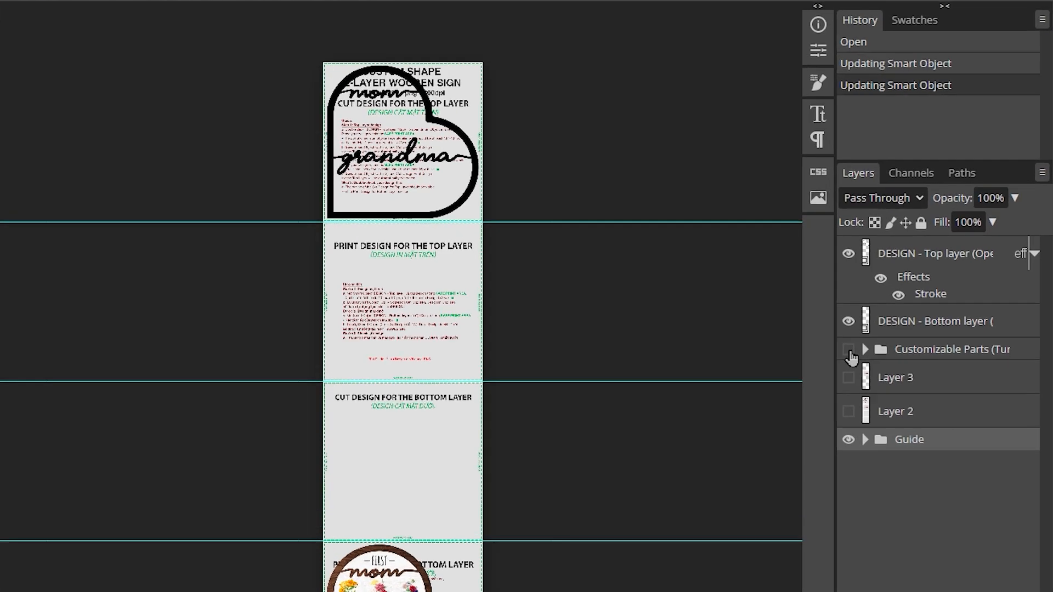
pyautogui.click(886, 329)
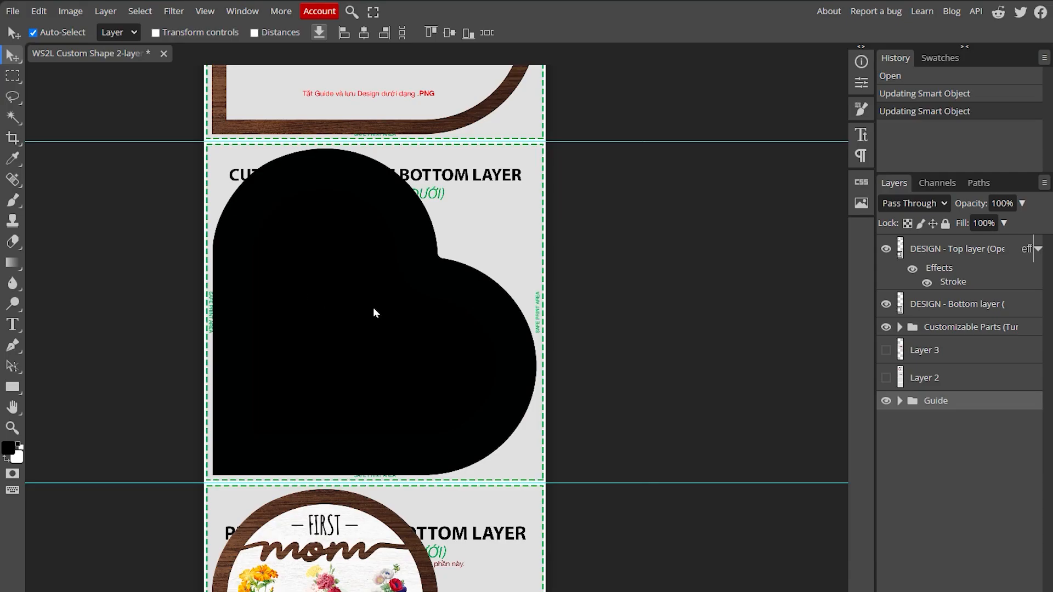
pyautogui.scroll(-6, 379, 309)
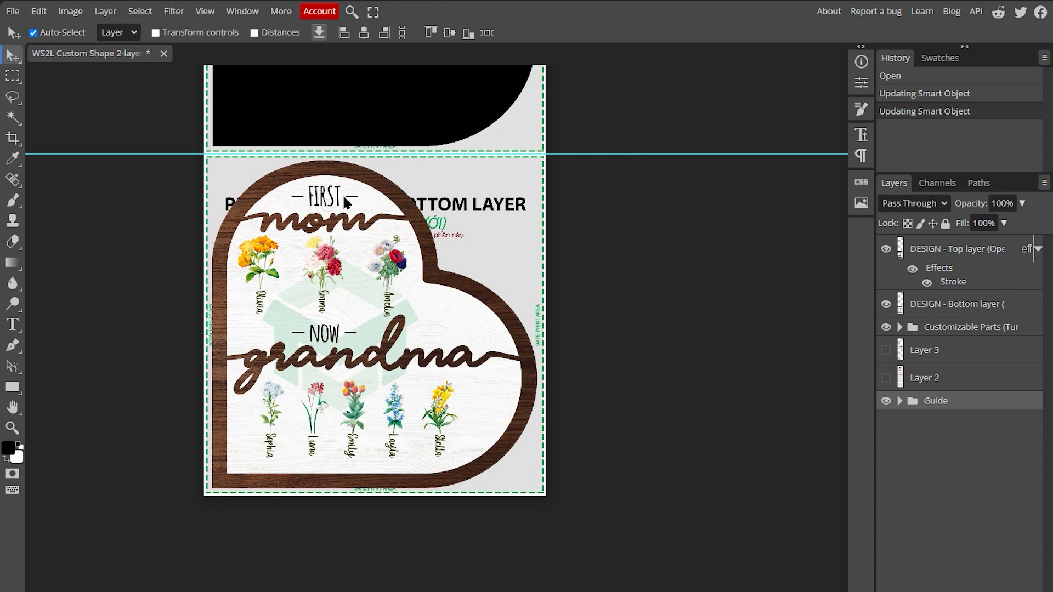
pyautogui.scroll(-1, 347, 203)
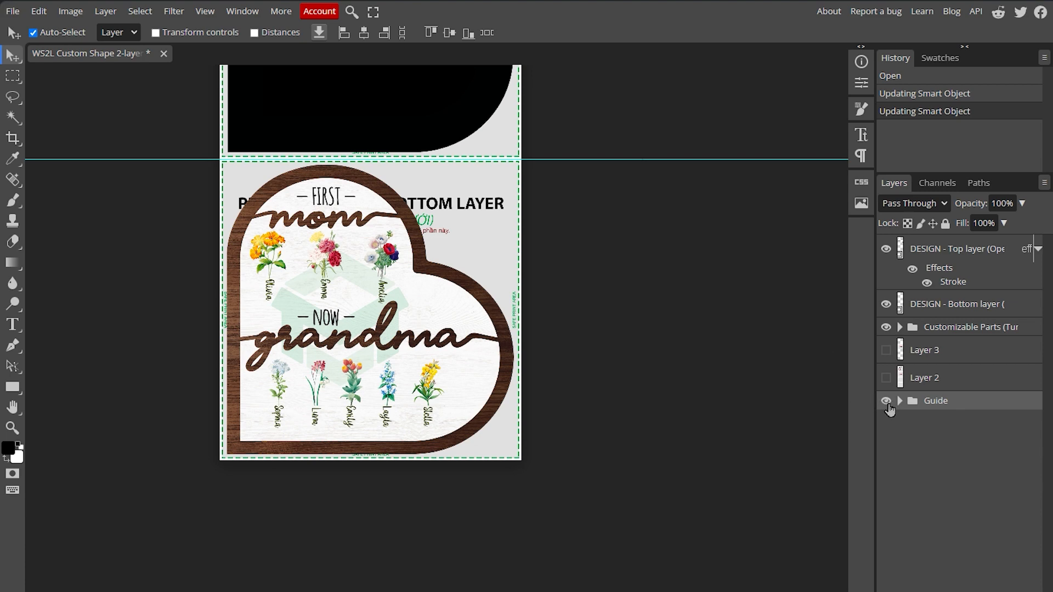
# Step: Hide the Guide group and open the list of export formats for the finished template
pyautogui.click(887, 402)
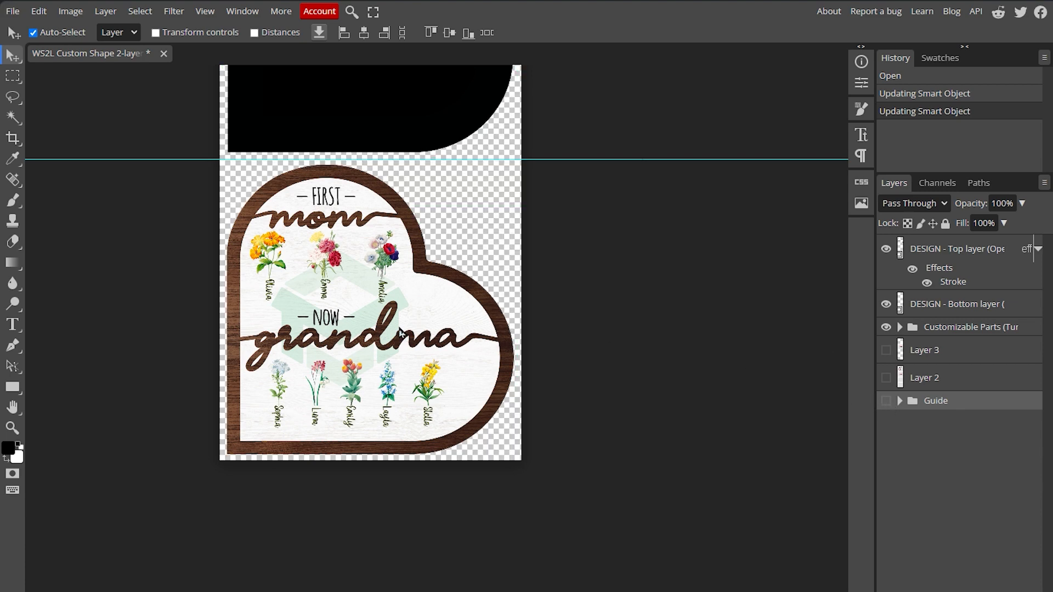
pyautogui.scroll(-5, 400, 332)
pyautogui.scroll(-1, 399, 333)
pyautogui.scroll(-3, 400, 332)
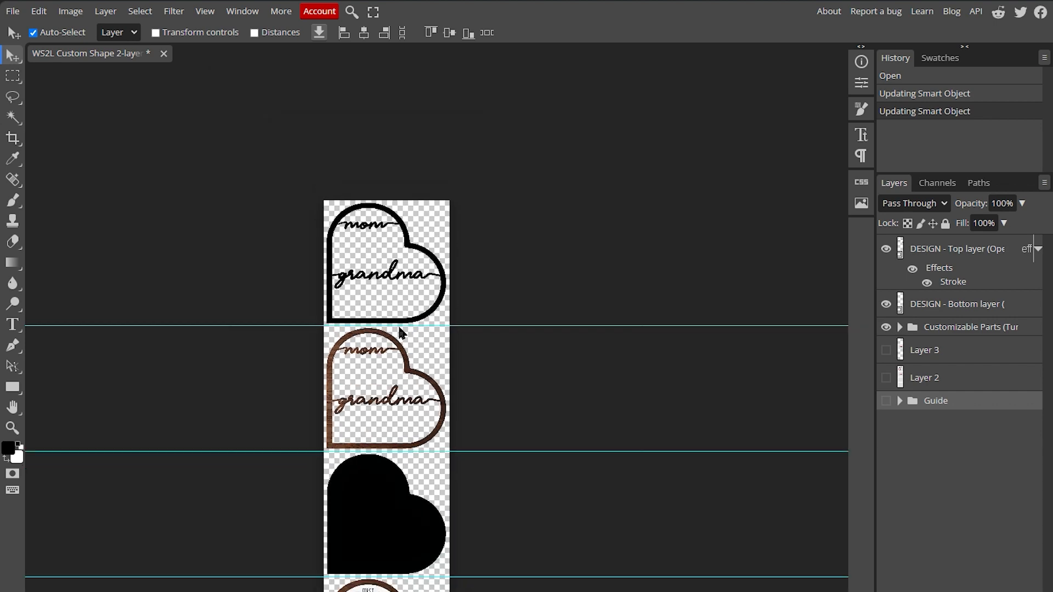
pyautogui.click(11, 11)
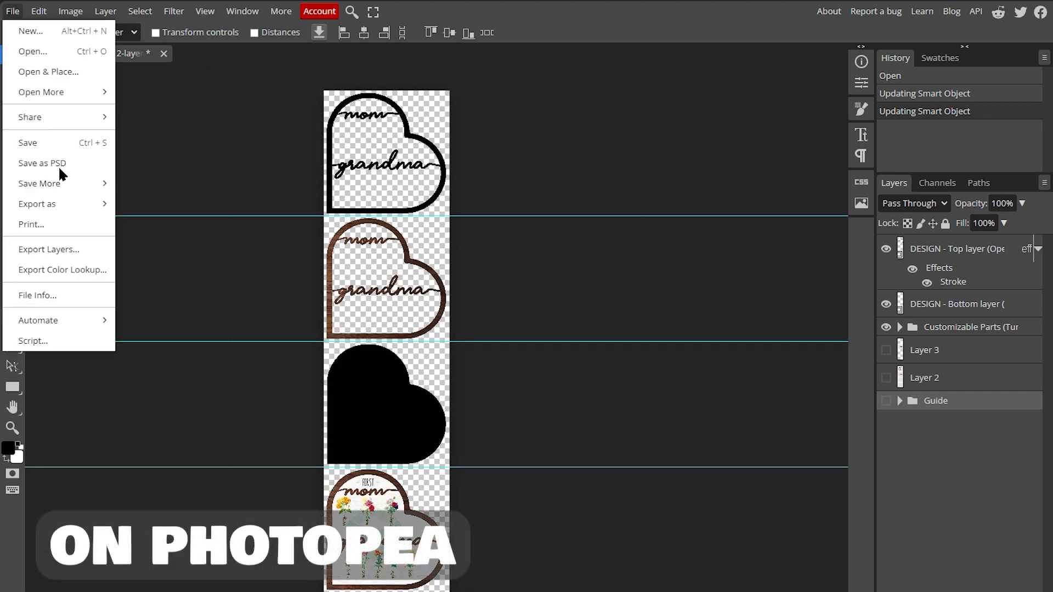
pyautogui.moveTo(83, 203)
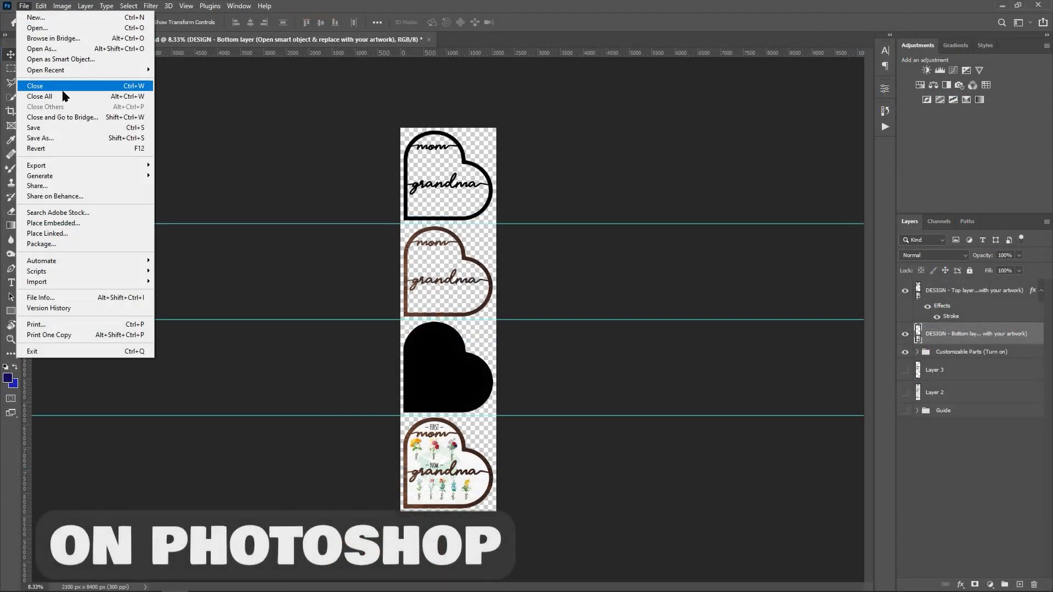
# Step: In Photoshop, save the design as the PNG file "WS2L Custom Shape 2-layer Wooden Sign" in the design folder, and open the export options
pyautogui.click(68, 140)
pyautogui.doubleClick(330, 148)
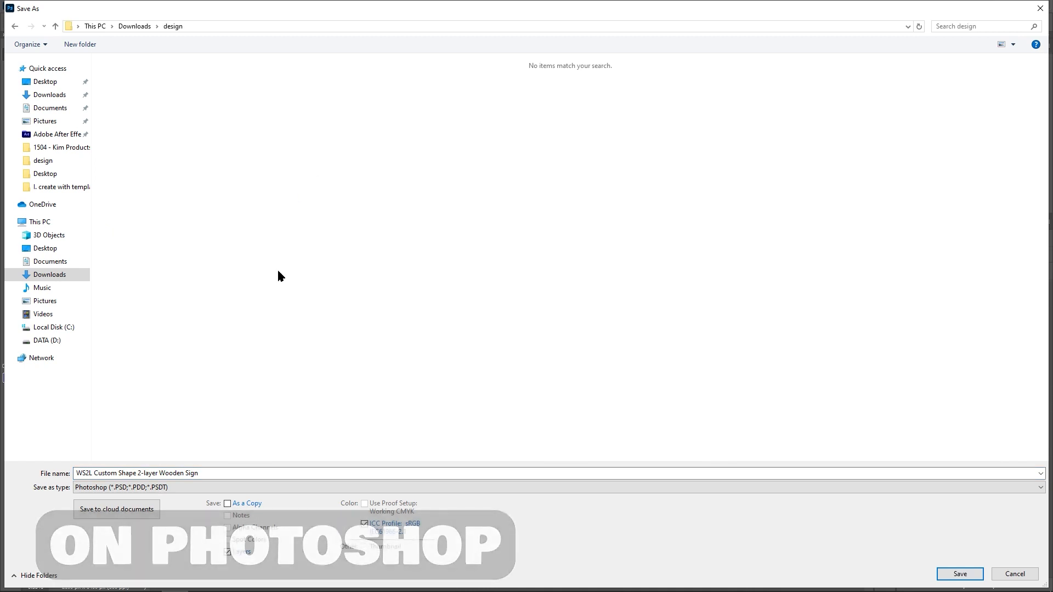
pyautogui.click(187, 488)
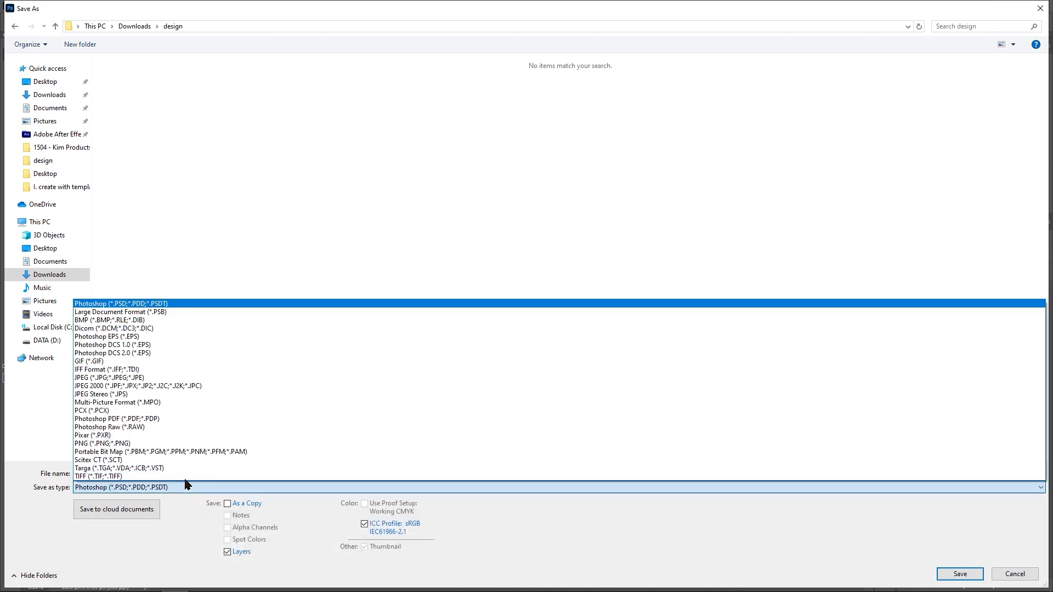
pyautogui.click(170, 443)
pyautogui.click(956, 576)
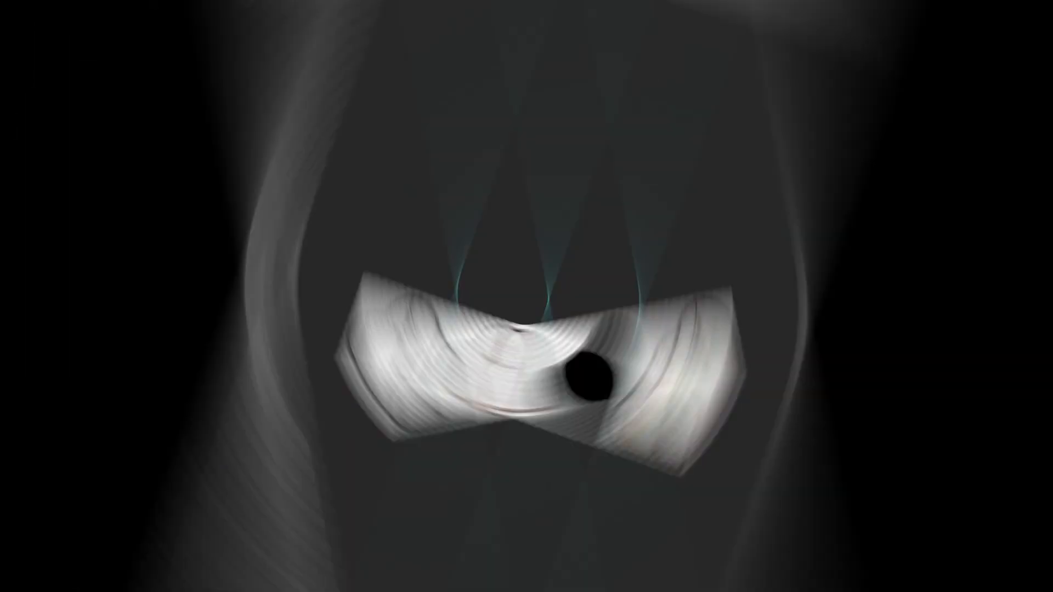
pyautogui.click(24, 5)
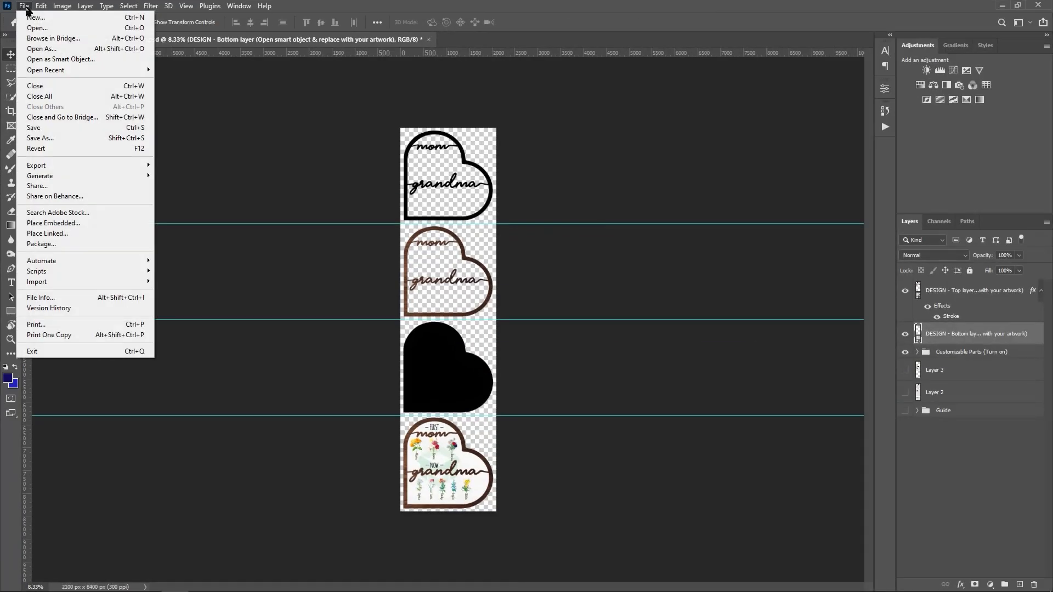
pyautogui.moveTo(60, 165)
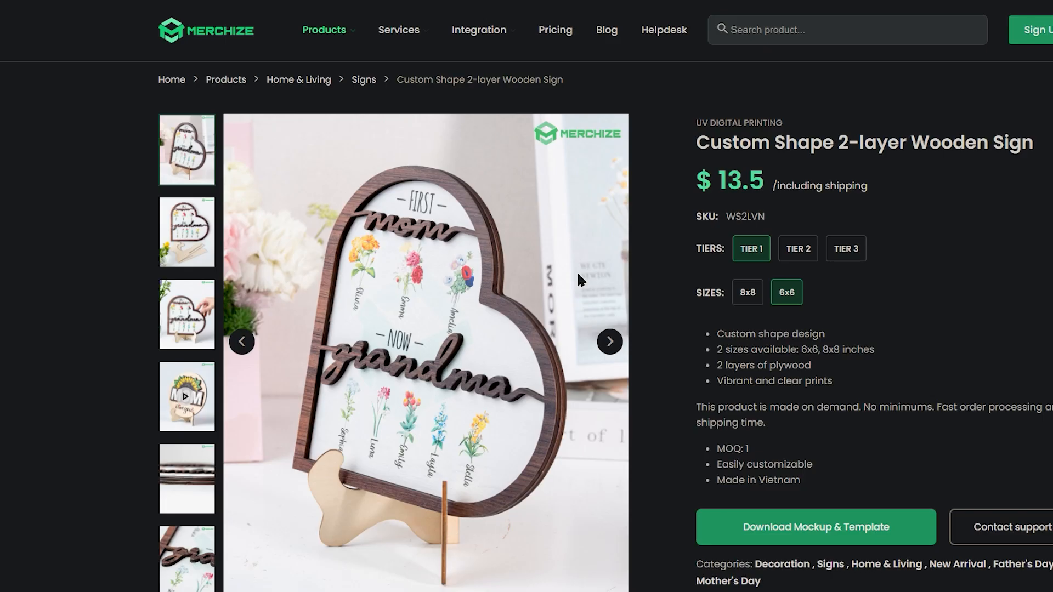
# Step: On the Merchize product page for the Custom Shape 2-layer Wooden Sign, find the Mockup & Template section and open its download link
pyautogui.scroll(-8, 556, 228)
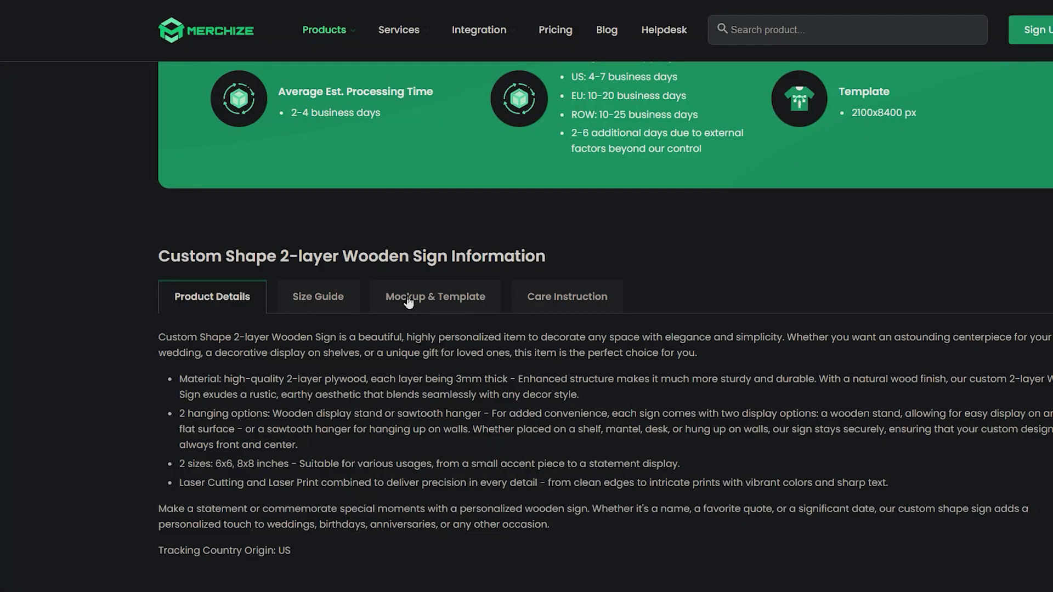
pyautogui.click(449, 301)
pyautogui.moveTo(226, 388); pyautogui.dragTo(638, 393)
pyautogui.click(660, 390)
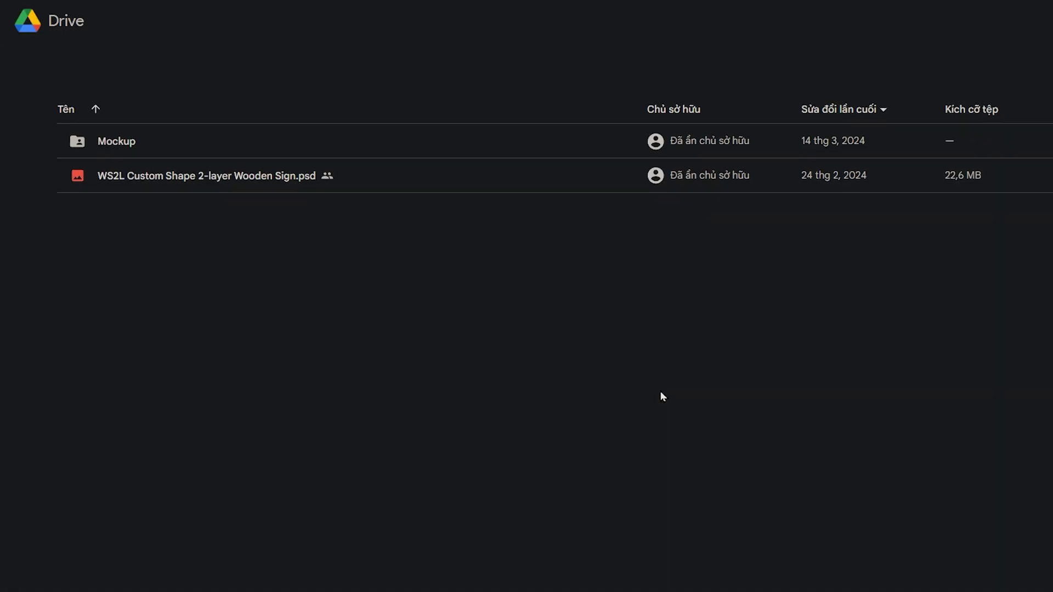
# Step: Open the Mockup folder on Google Drive and download the Mockup Custom Shape 2-layer Wooden Sign PSD file
pyautogui.doubleClick(118, 149)
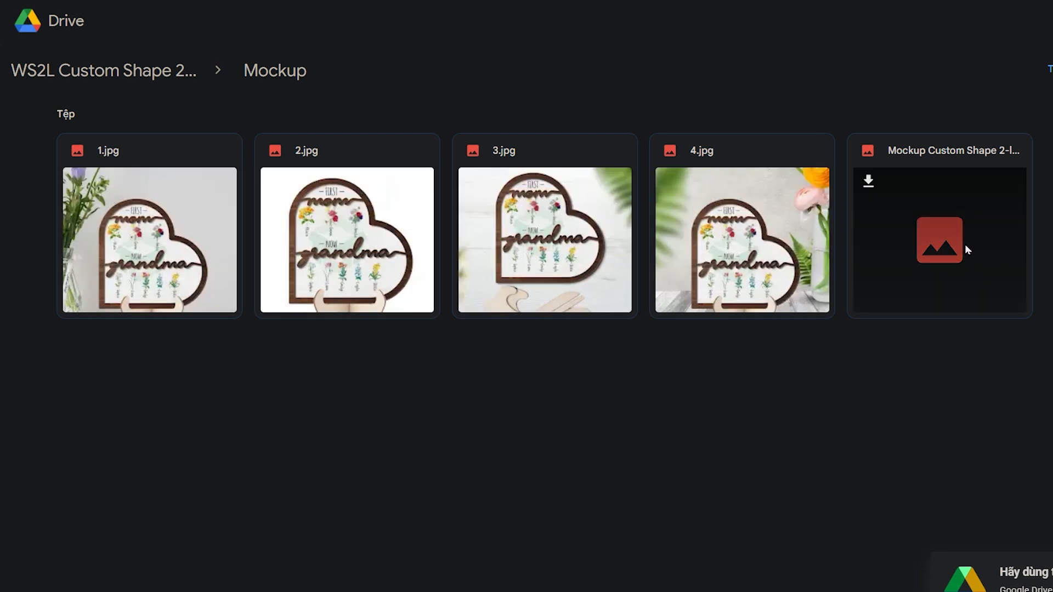
pyautogui.click(869, 185)
pyautogui.click(757, 369)
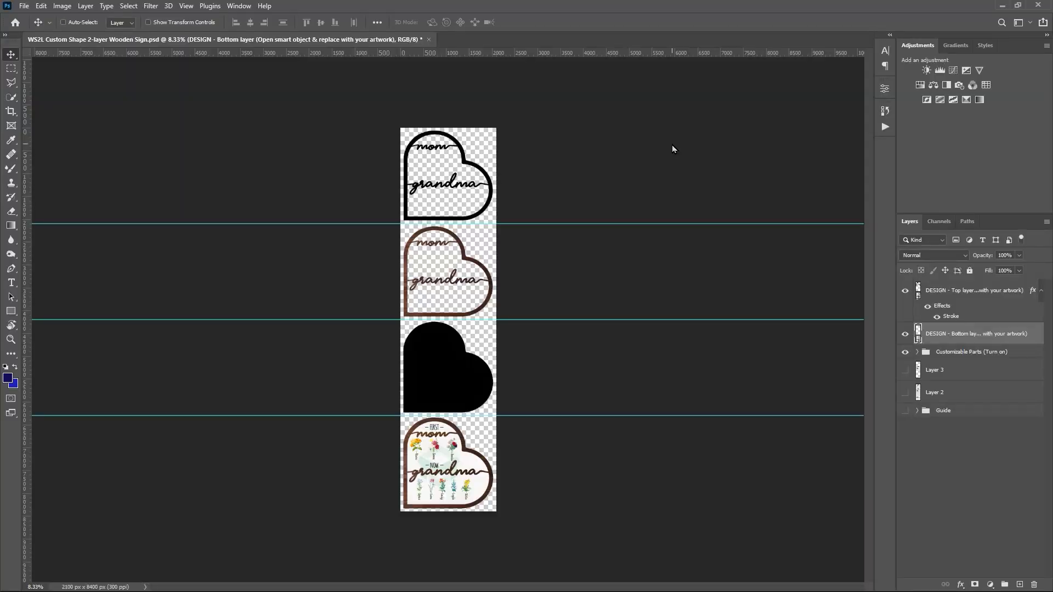
# Step: Switch to Photoshop and open the Mockup Custom Shape 2-layer Wooden Sign file from the Downloads folder
pyautogui.hotkey('ctrl', 'o')
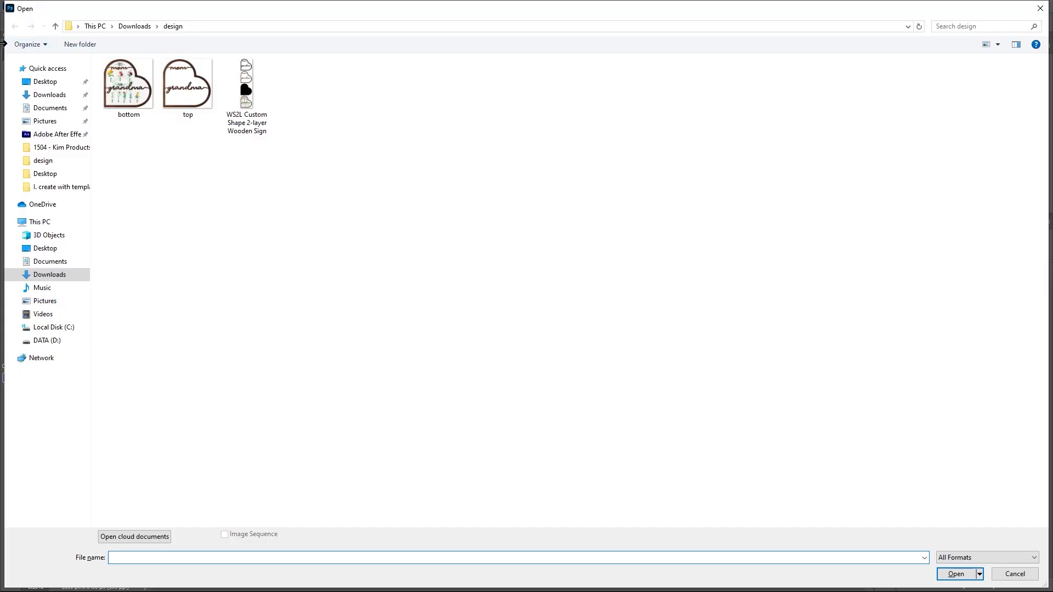
pyautogui.click(52, 97)
pyautogui.doubleClick(183, 141)
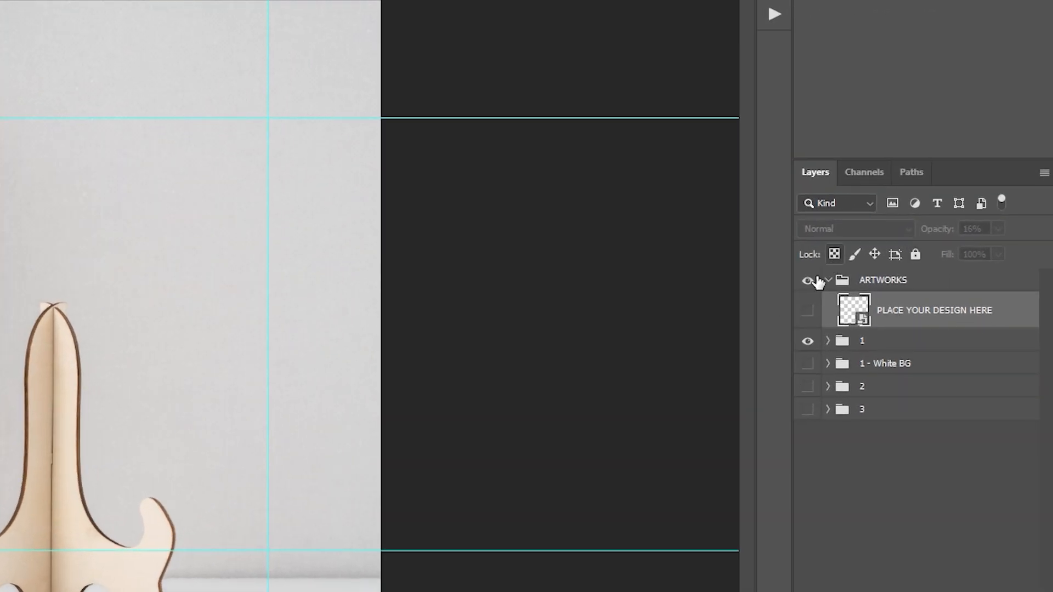
# Step: Place the WS2L Custom Shape 2-layer Wooden Sign image in the PLACE YOUR DESIGN HERE smart object, save and close it, and toggle group 1's BG layer
pyautogui.doubleClick(864, 326)
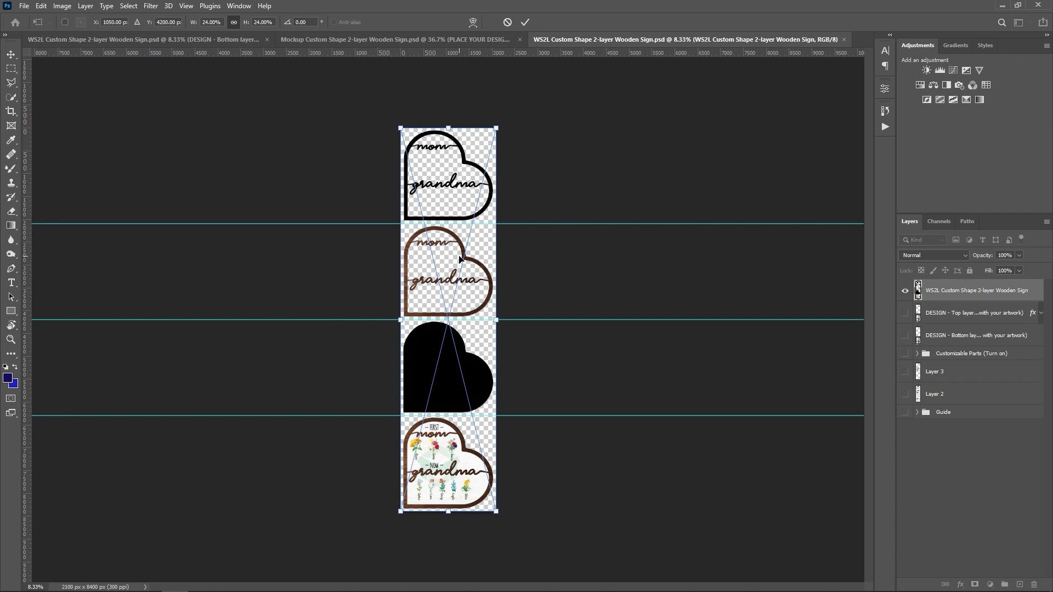
pyautogui.press('Return')
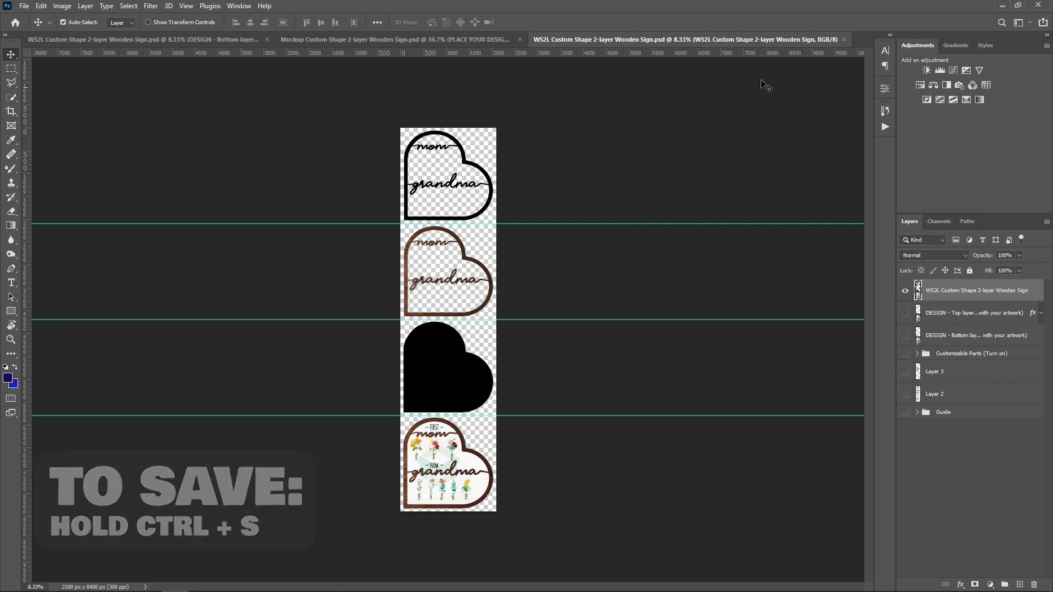
pyautogui.click(844, 40)
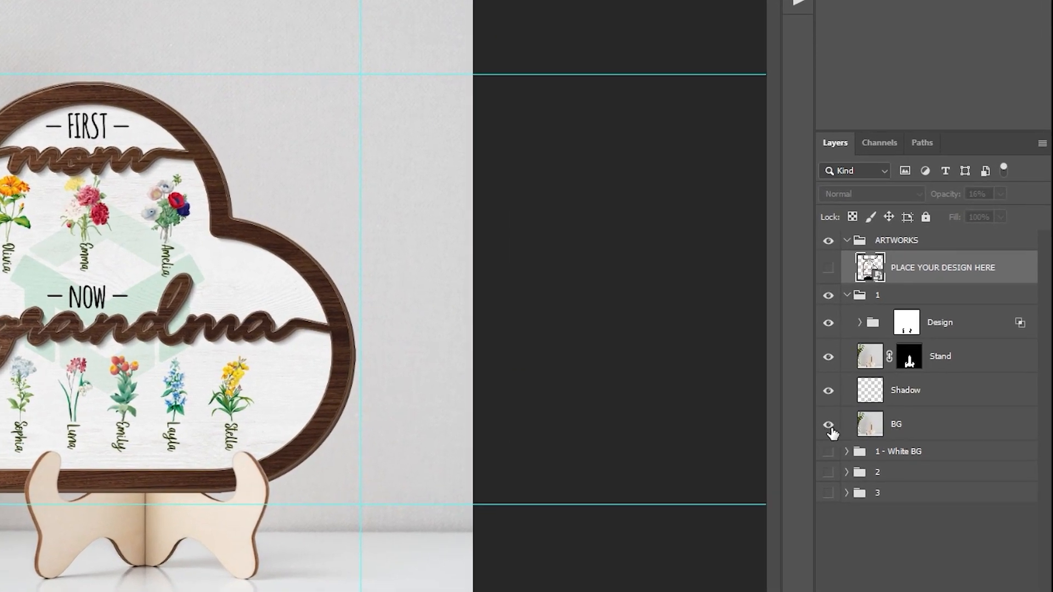
pyautogui.click(829, 428)
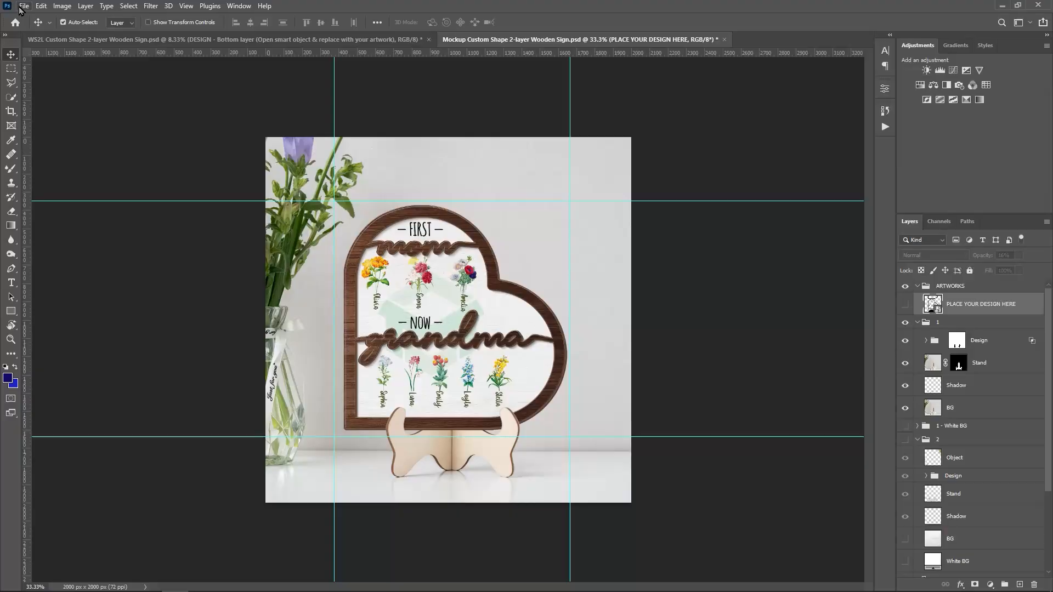
# Step: Save the mockup in the design folder under a new name beginning "Mockup Custom Shape 2-layer Wooden Sign - my"
pyautogui.click(25, 6)
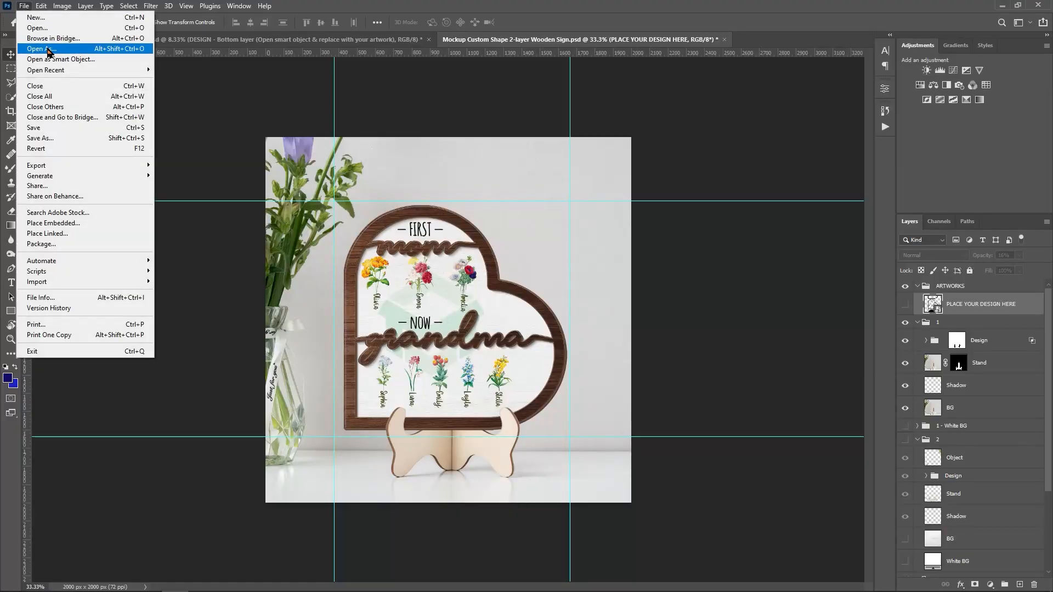
pyautogui.click(117, 138)
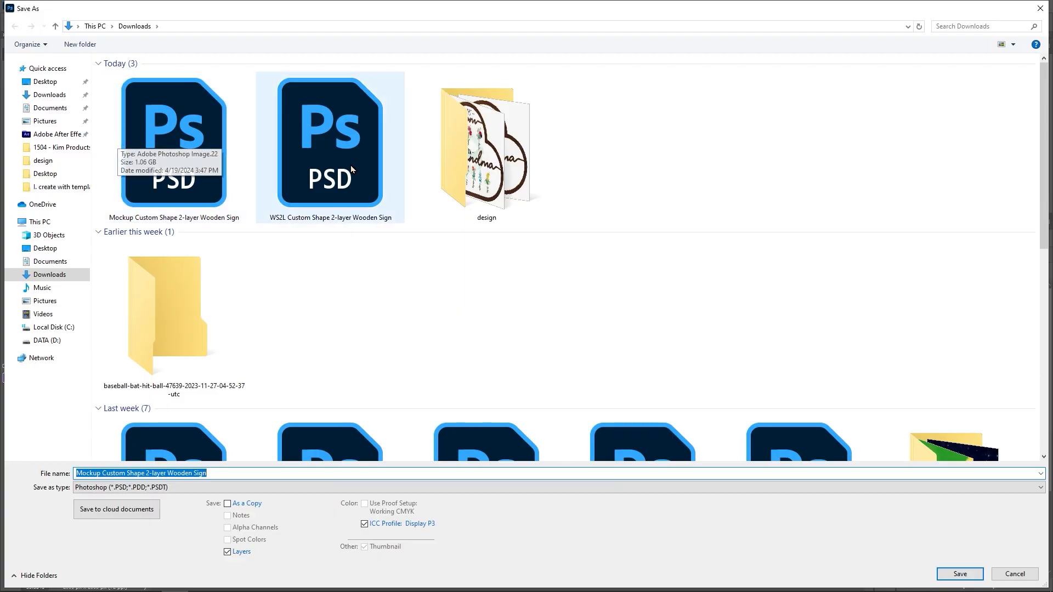
pyautogui.doubleClick(486, 137)
pyautogui.click(242, 473)
pyautogui.click(243, 474)
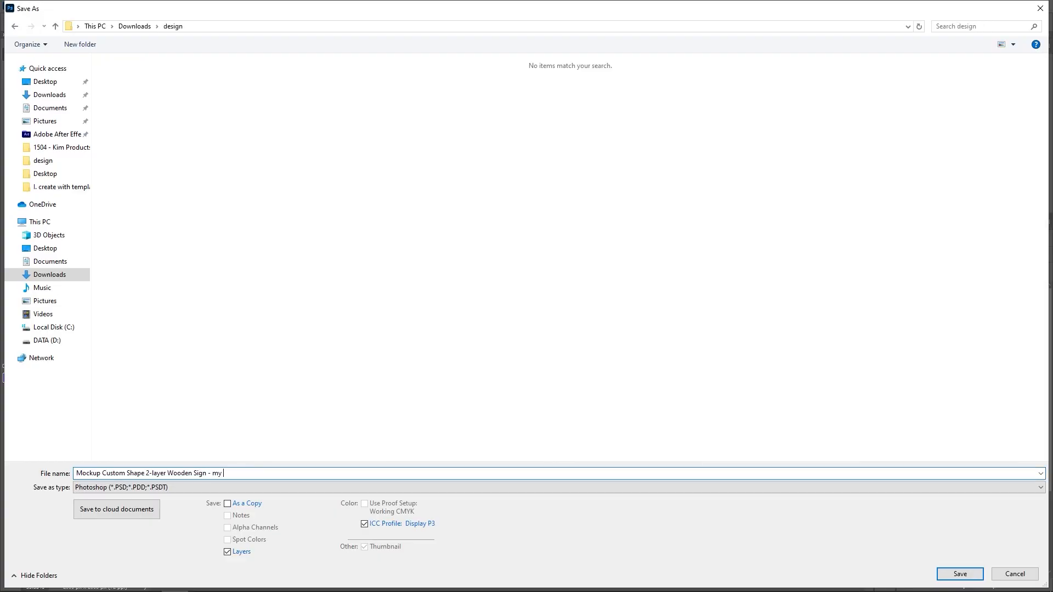
pyautogui.press('Return')
pyautogui.press('Return')
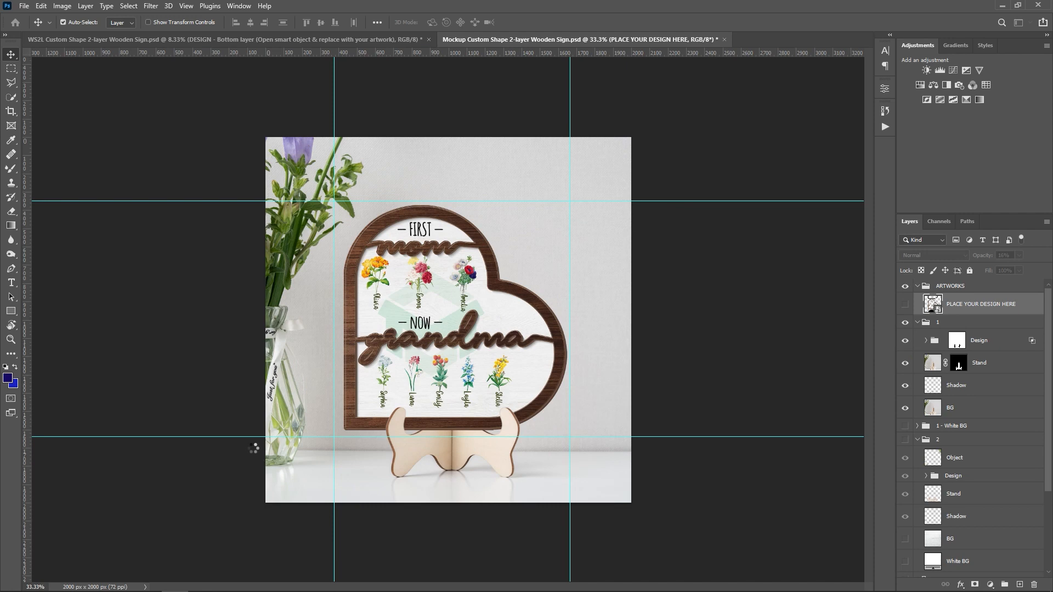